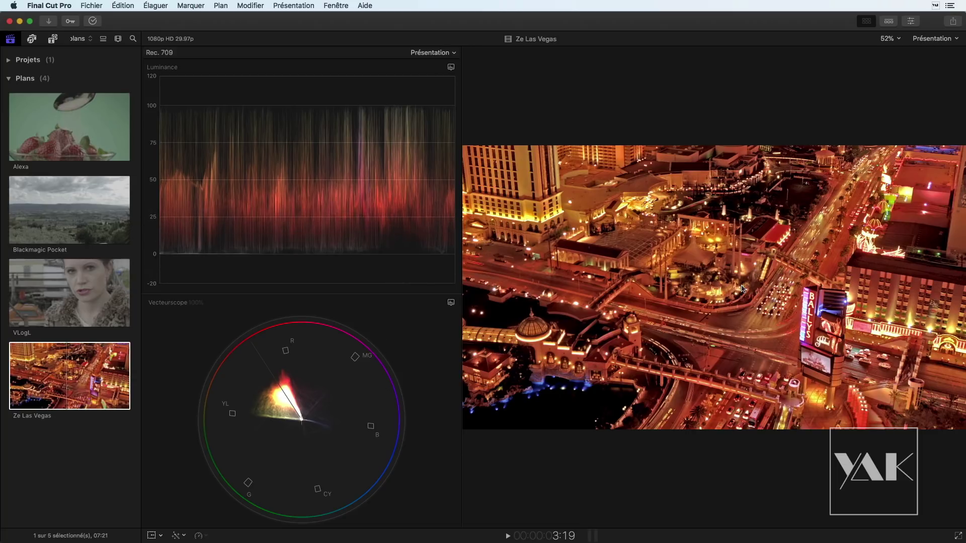
# Load the ungraded Alexa strawberry clip into the viewer and video scopes.
pyautogui.click(61, 120)
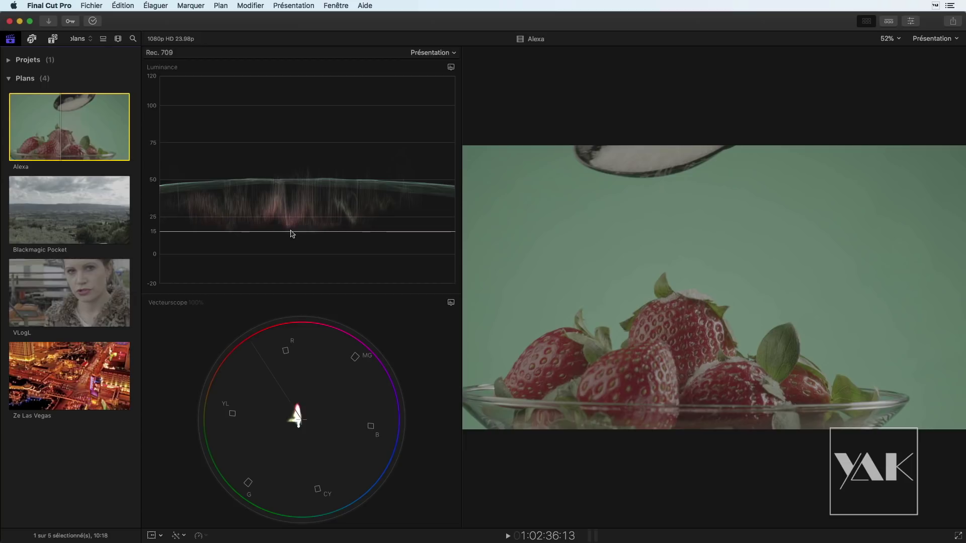
# Show the Alexa clip's metadata in the Info inspector using the Réglages view.
pyautogui.click(909, 21)
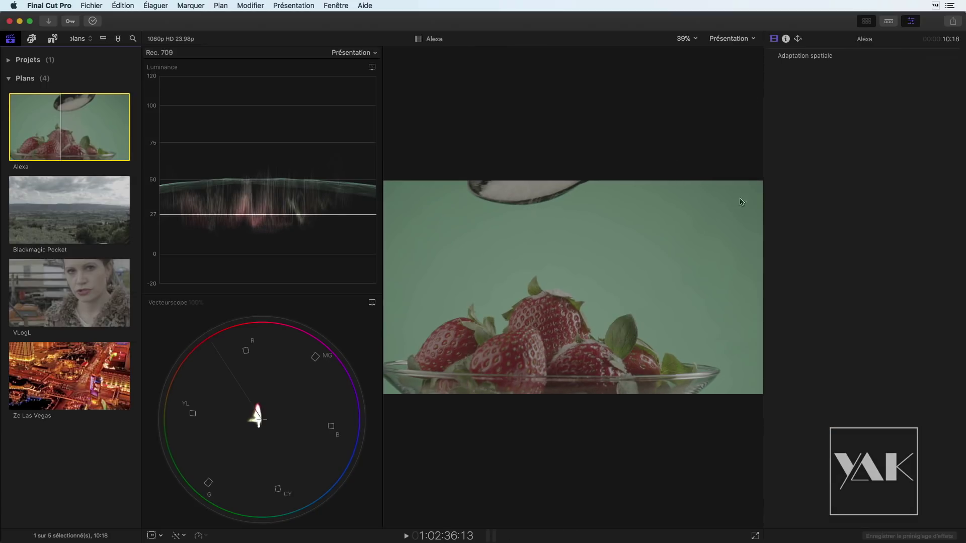
pyautogui.click(785, 39)
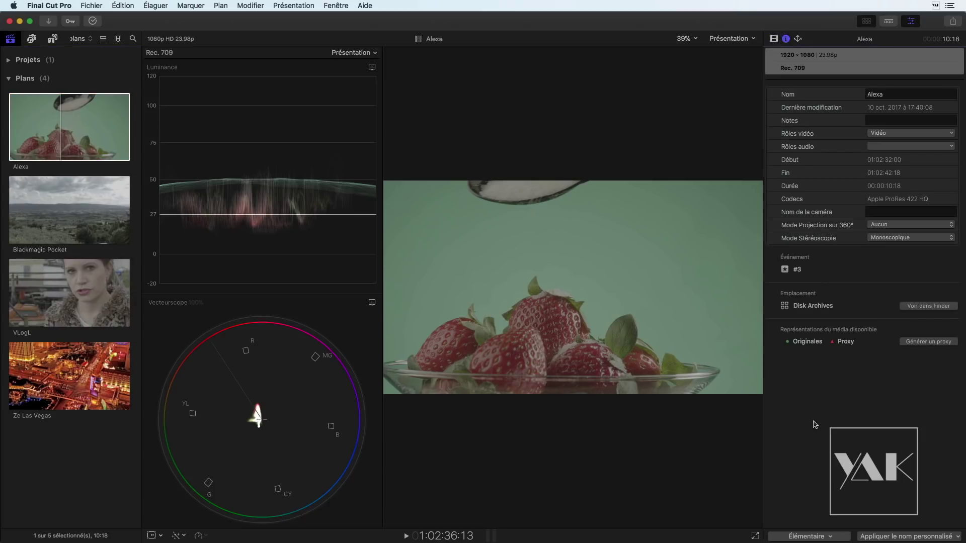
pyautogui.click(830, 537)
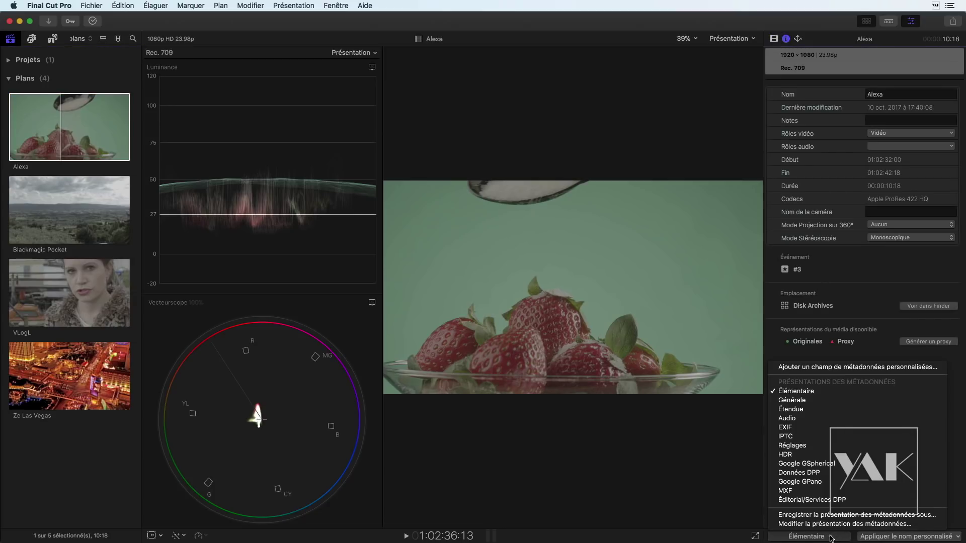
pyautogui.click(823, 446)
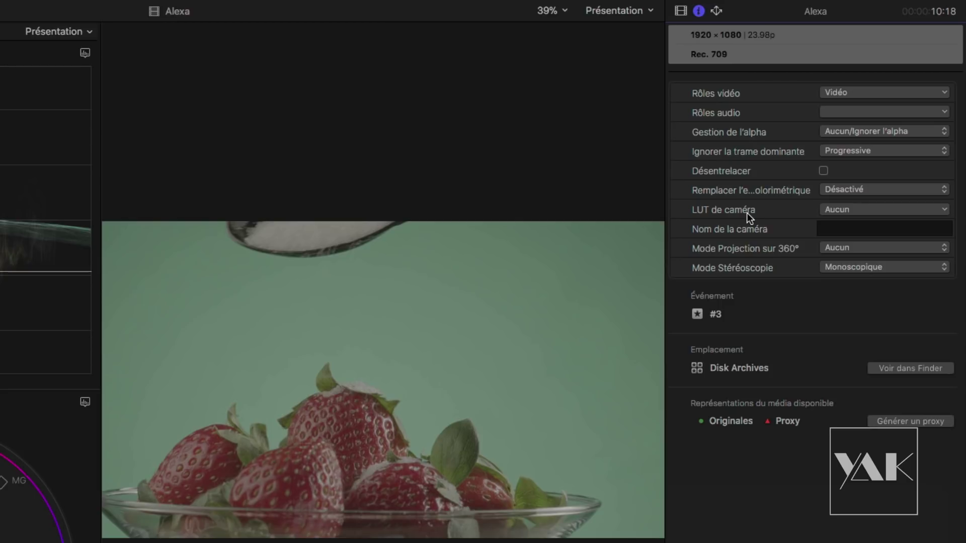
# Set the Alexa clip's camera LUT to ARRI Log C, then select the Blackmagic Pocket clip.
pyautogui.click(842, 211)
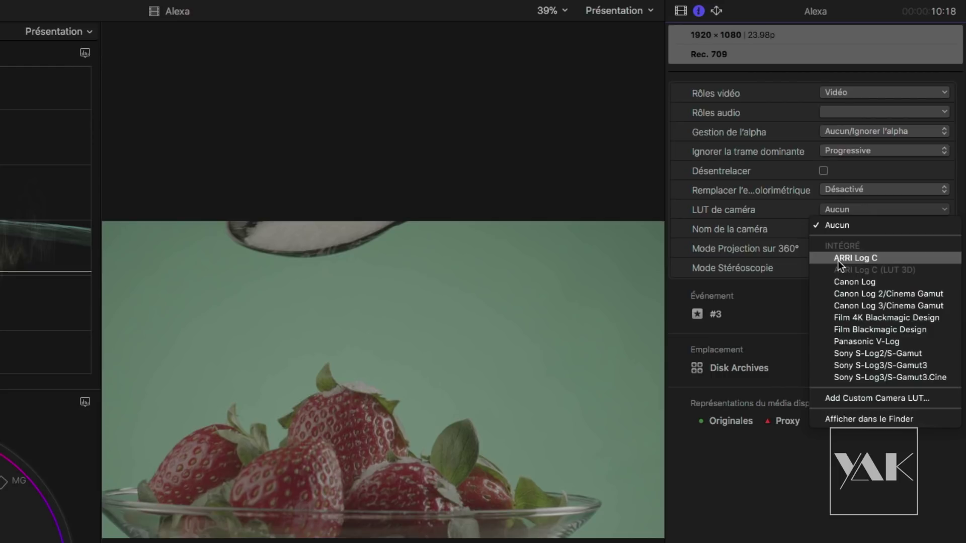
pyautogui.click(838, 260)
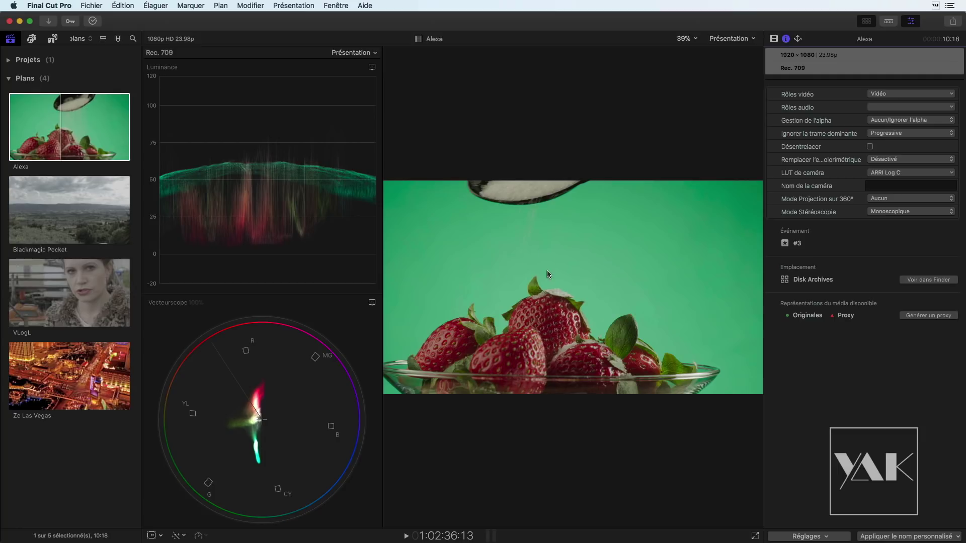
pyautogui.click(75, 212)
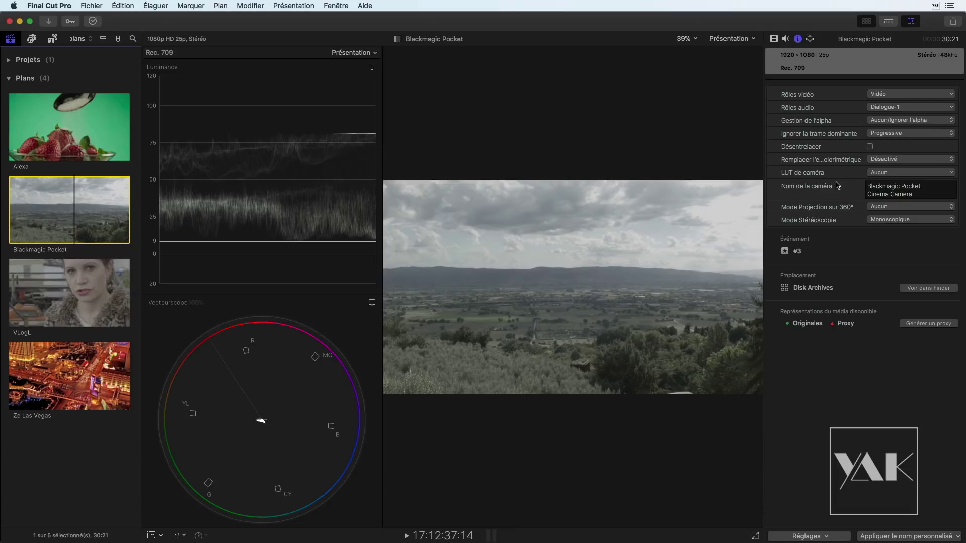
# Give the Blackmagic Pocket clip the Film Blackmagic Design camera LUT, then select the VLogL clip.
pyautogui.click(878, 173)
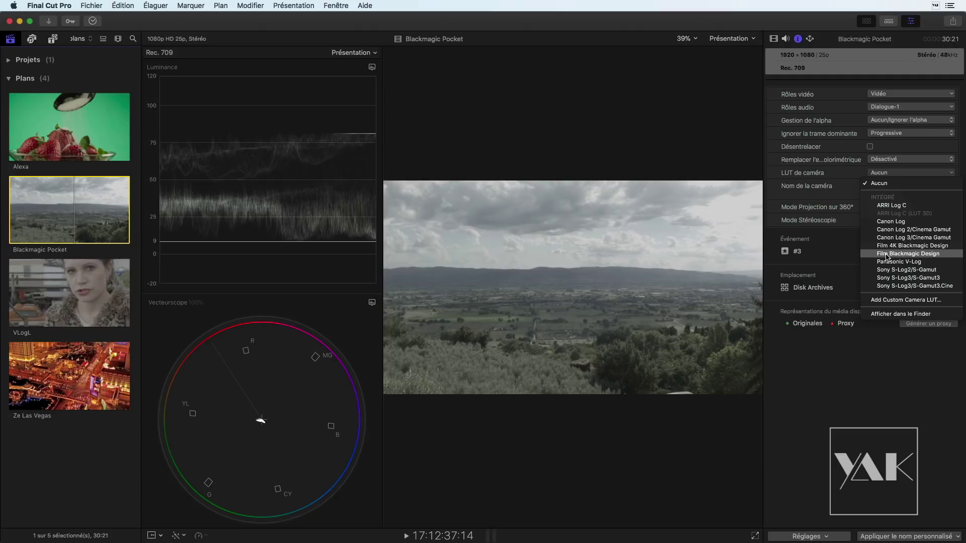
pyautogui.click(887, 254)
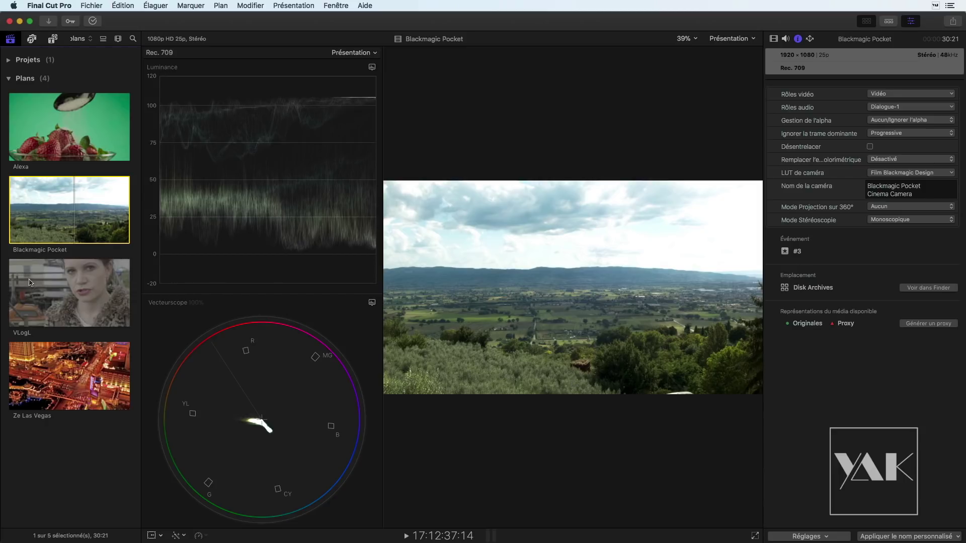
pyautogui.click(65, 292)
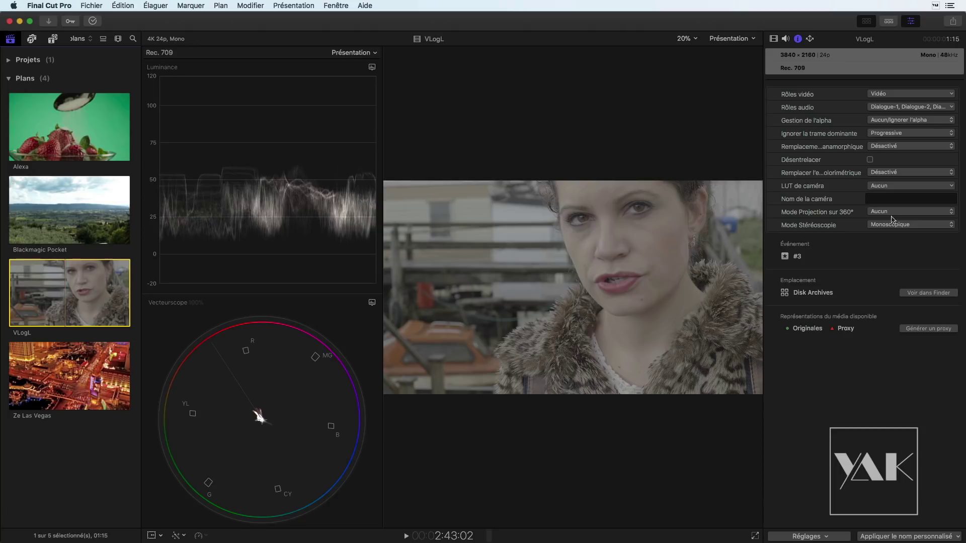
# Set the VLogL clip's camera LUT to Panasonic V-Log.
pyautogui.click(884, 187)
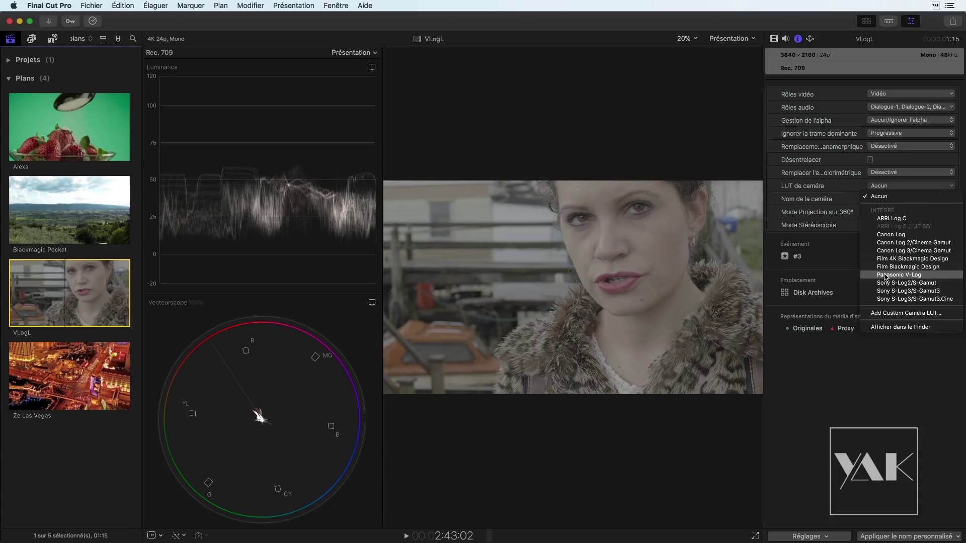
pyautogui.click(885, 275)
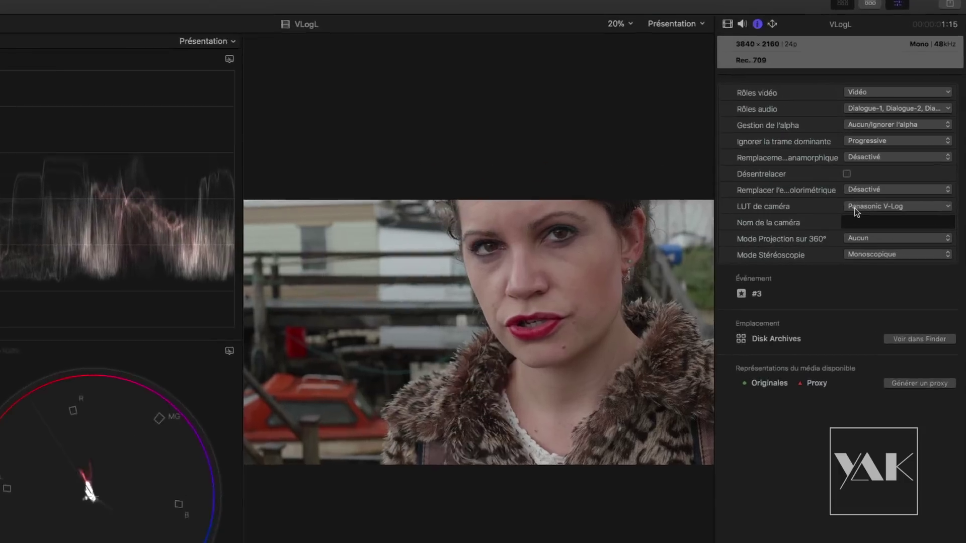
pyautogui.click(855, 207)
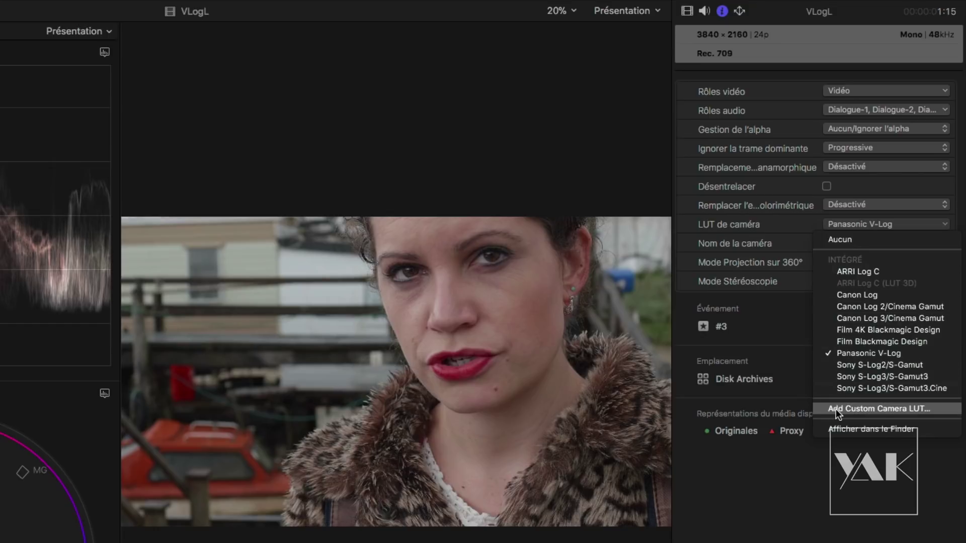
# Add Black Mamba.cube as a custom camera LUT with Rec. 709 output colour space.
pyautogui.click(867, 410)
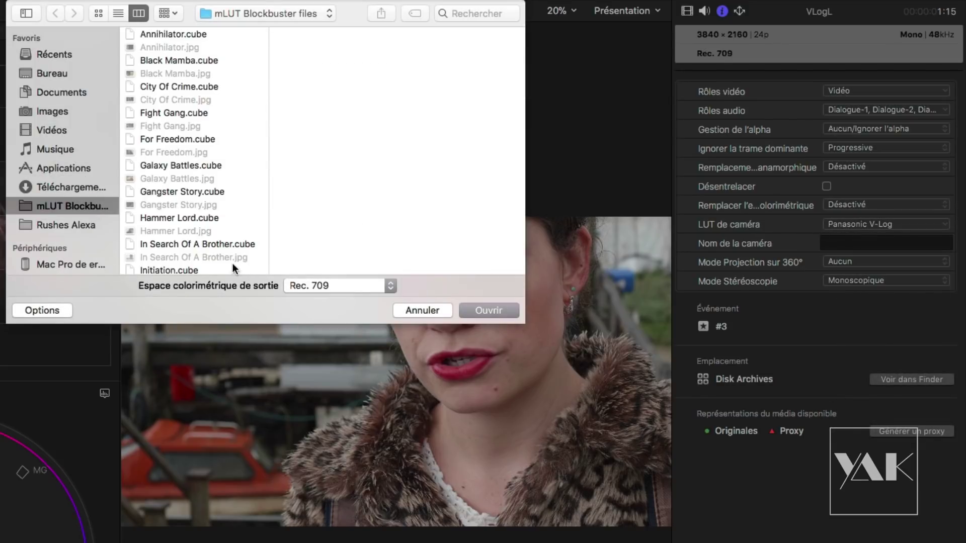
pyautogui.scroll(2, 181, 109)
pyautogui.scroll(-1, 181, 109)
pyautogui.scroll(1, 182, 109)
pyautogui.click(172, 59)
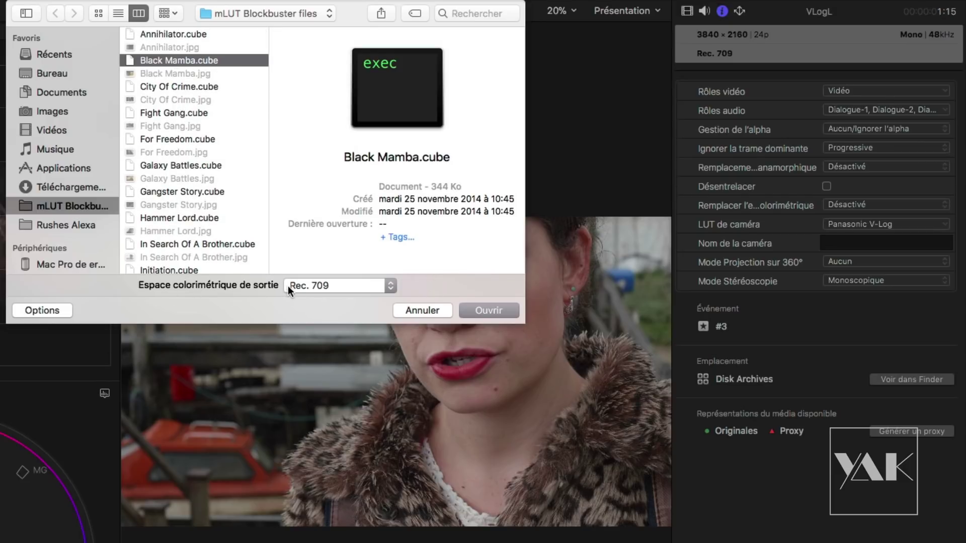
pyautogui.click(342, 285)
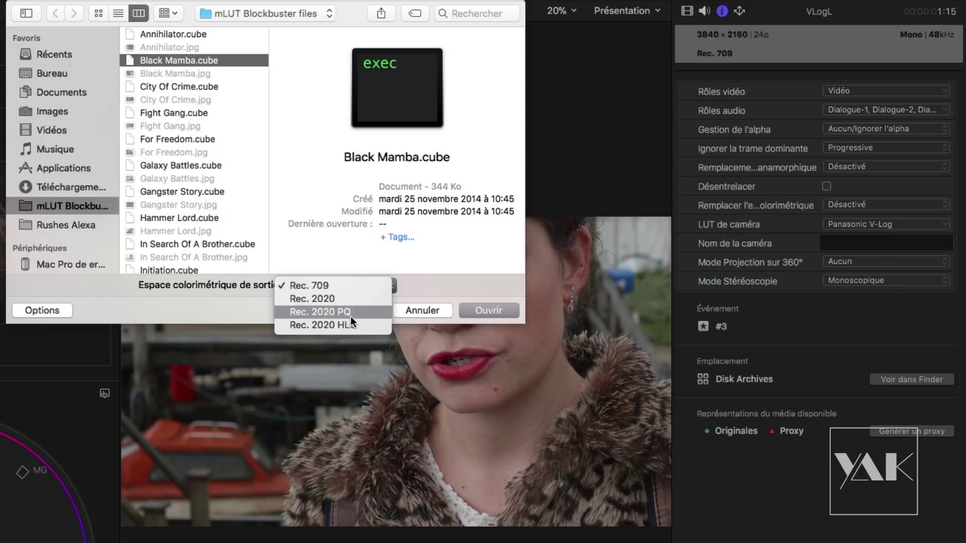
pyautogui.click(322, 255)
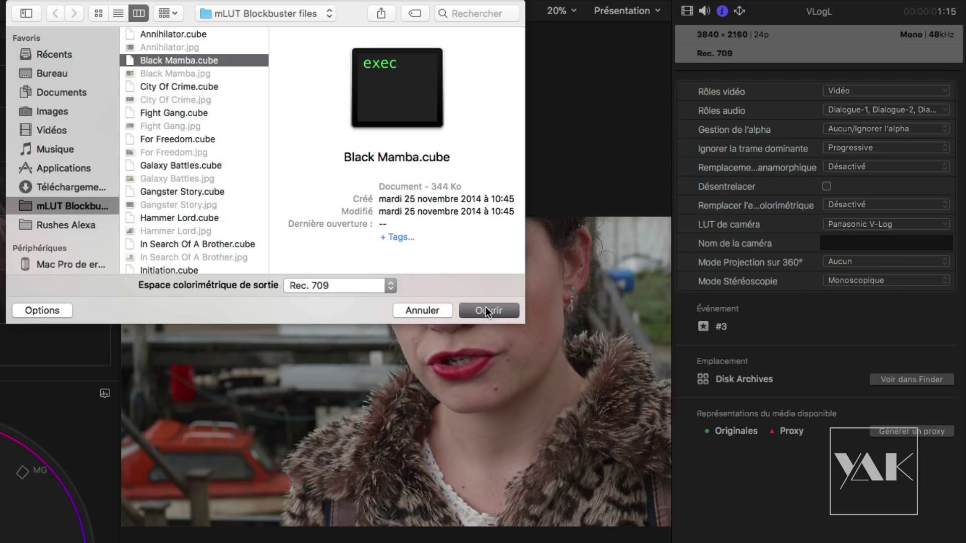
pyautogui.click(486, 310)
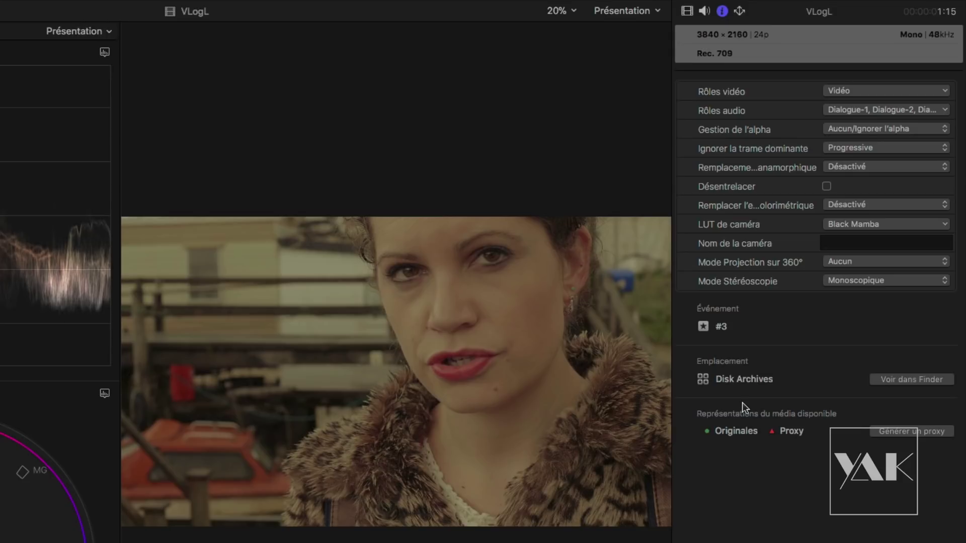
pyautogui.click(855, 224)
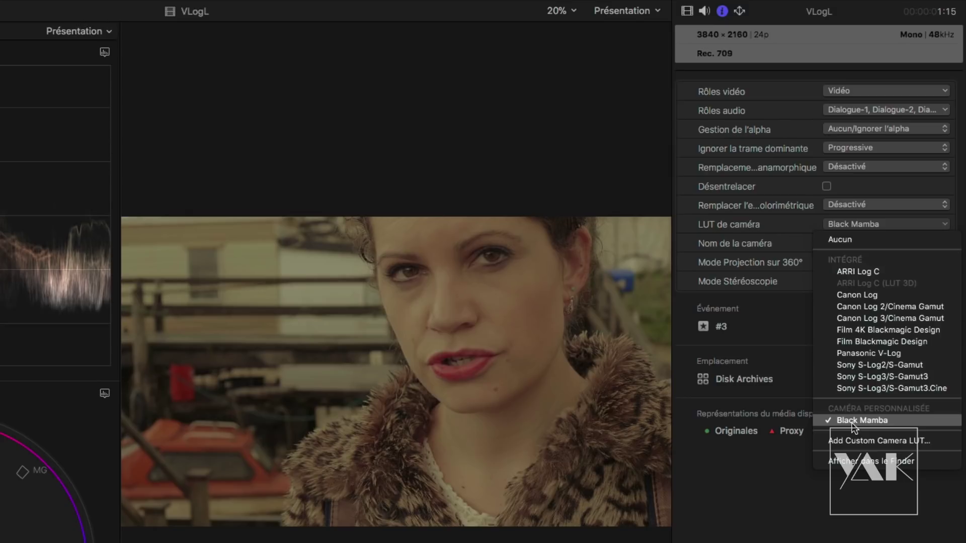
# Add Virtual Reality.cube as a custom camera LUT.
pyautogui.click(854, 439)
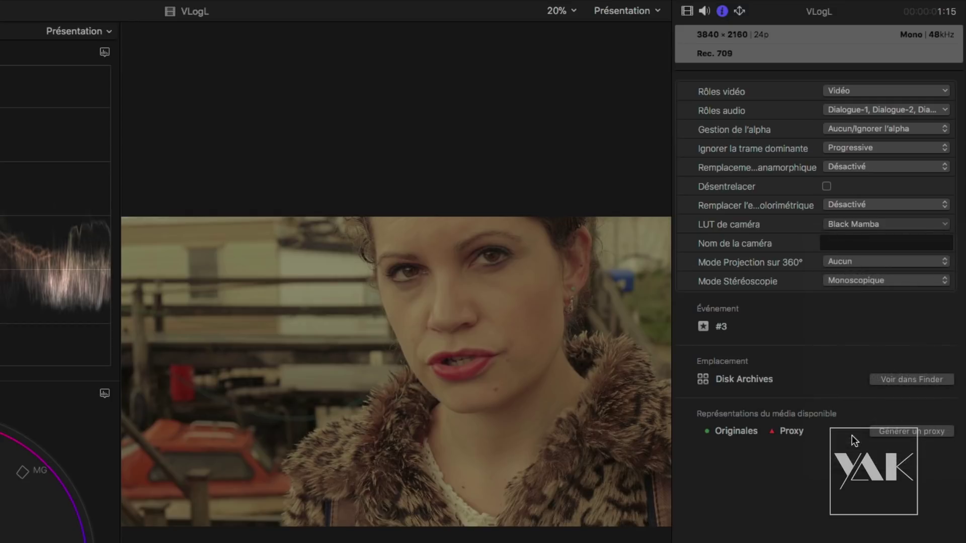
pyautogui.scroll(-10, 185, 191)
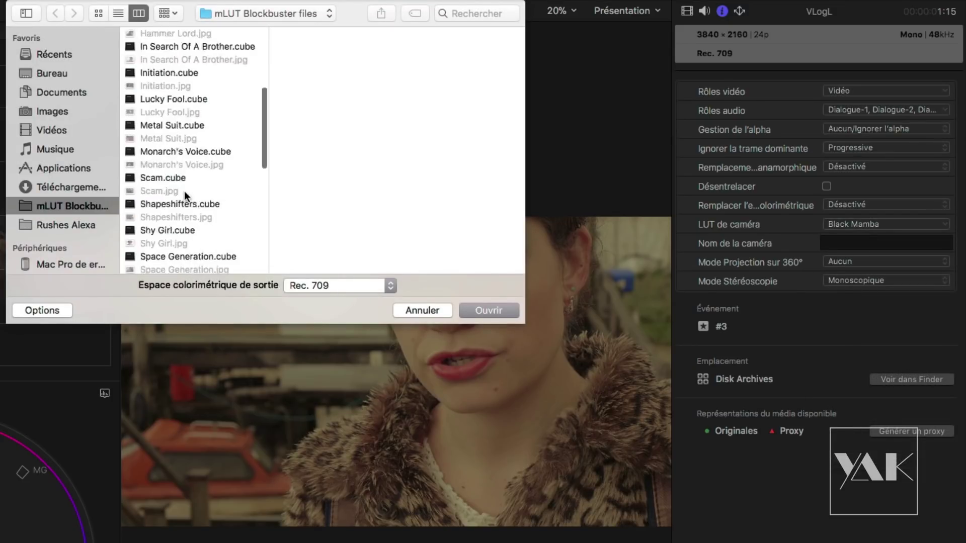
pyautogui.scroll(-15, 184, 190)
pyautogui.scroll(2, 184, 188)
pyautogui.scroll(5, 184, 188)
pyautogui.scroll(-3, 184, 188)
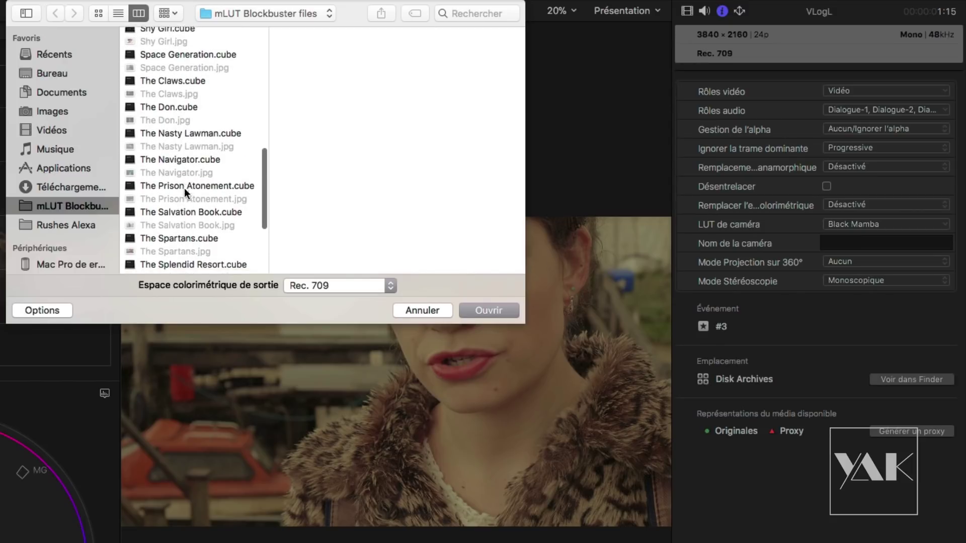
pyautogui.scroll(-8, 184, 188)
pyautogui.click(171, 227)
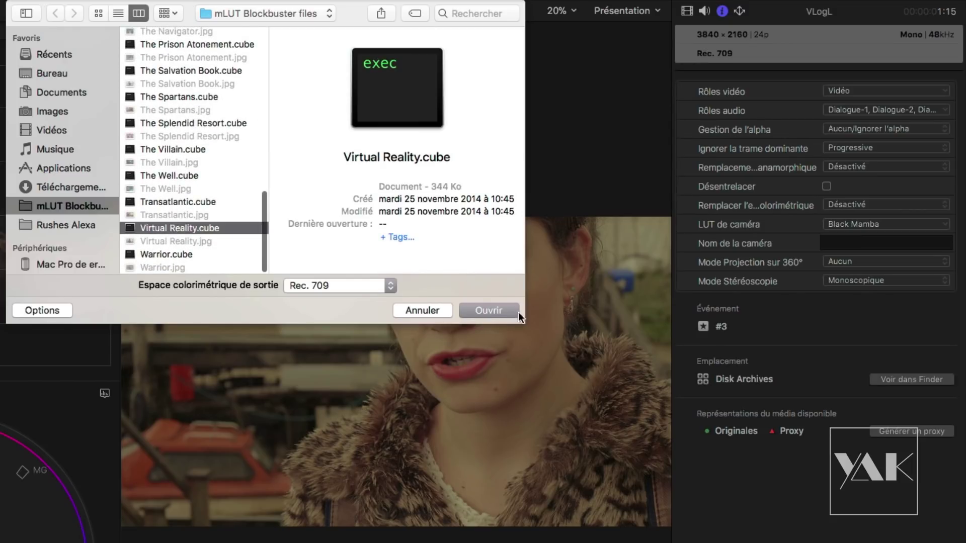
pyautogui.click(482, 315)
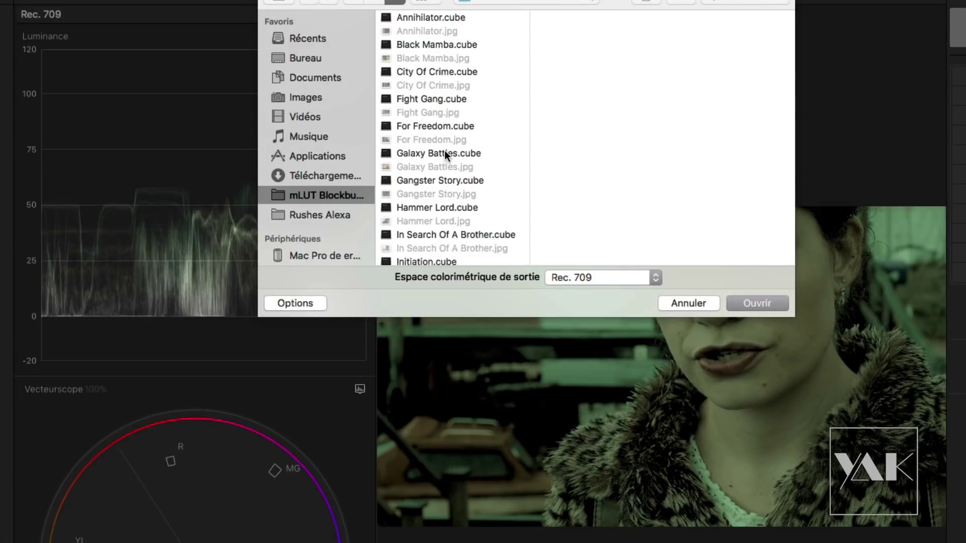
# Add Annihilator.cube from the mLUT Blockbuster files folder as another custom camera LUT.
pyautogui.click(435, 73)
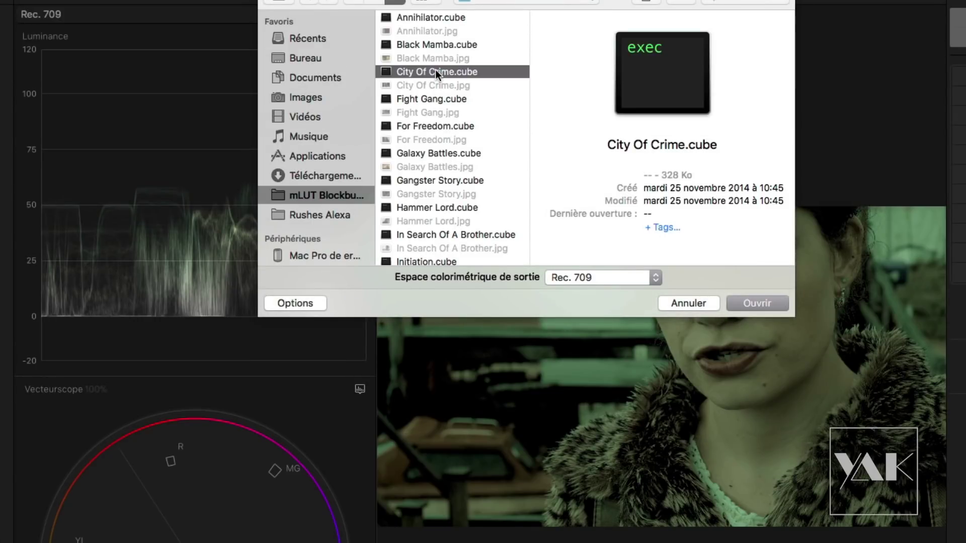
pyautogui.click(420, 16)
pyautogui.click(747, 301)
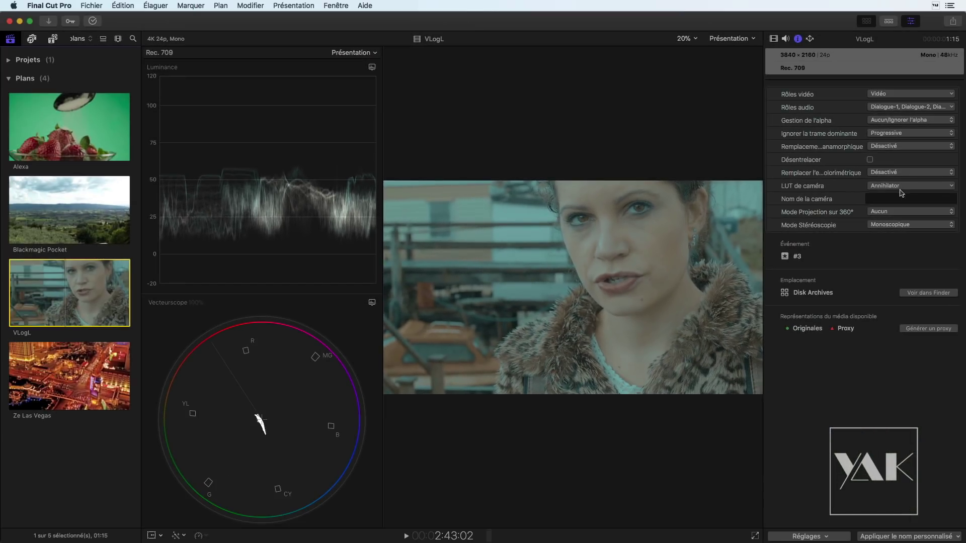
# Try the Black Mamba camera LUT on the VLogL clip, then switch to Virtual Reality.
pyautogui.click(901, 192)
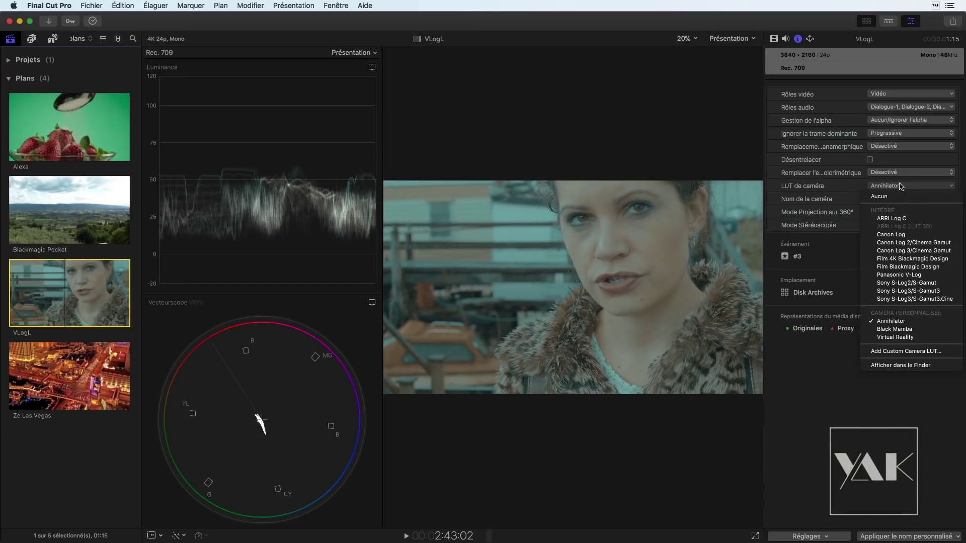
pyautogui.click(894, 329)
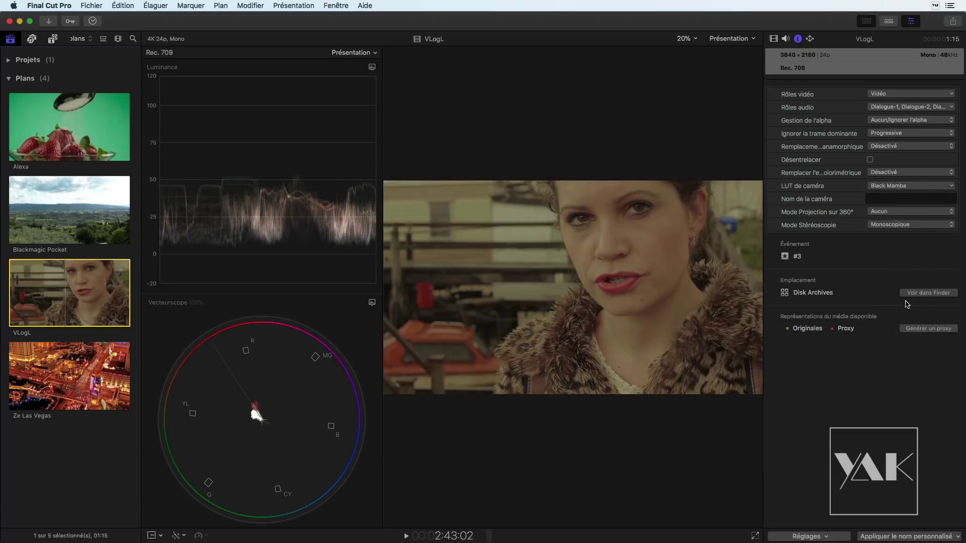
pyautogui.click(899, 213)
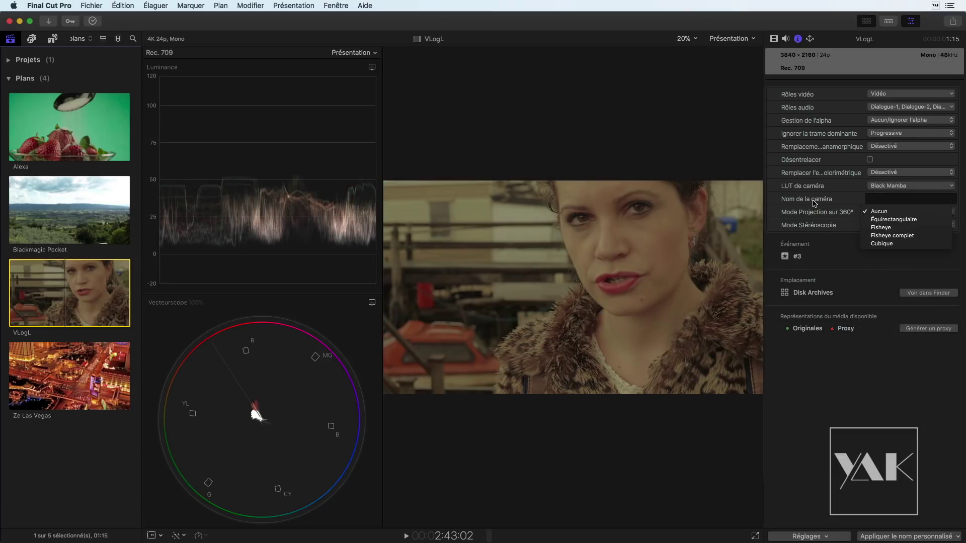
pyautogui.click(885, 211)
pyautogui.click(901, 186)
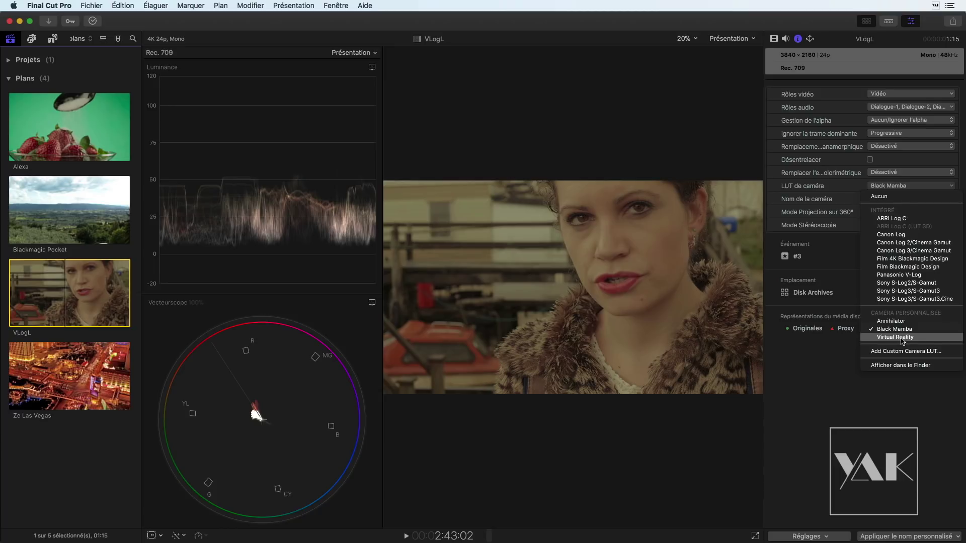
pyautogui.click(900, 337)
pyautogui.click(881, 187)
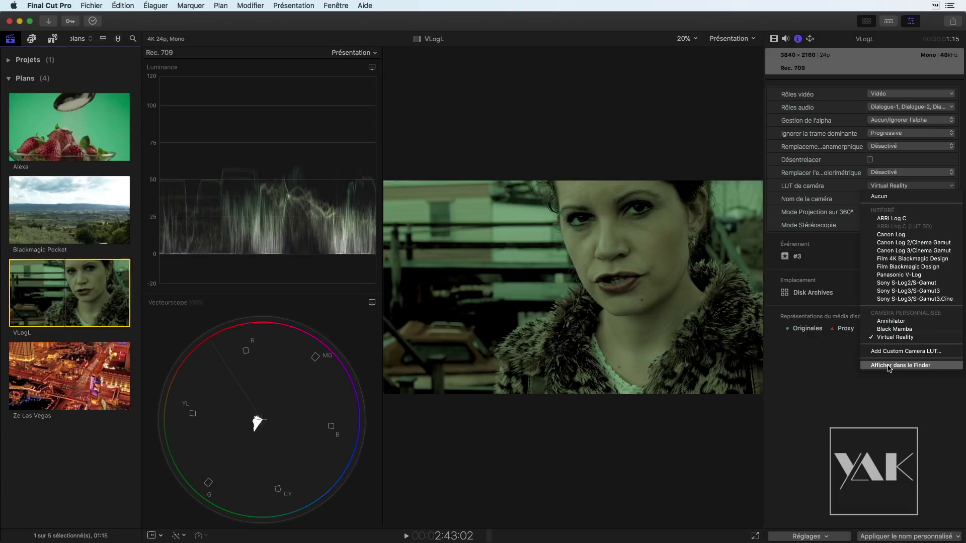
# Reveal the applied LUT in the Finder and inspect the files in the Camera LUTs folder.
pyautogui.click(889, 365)
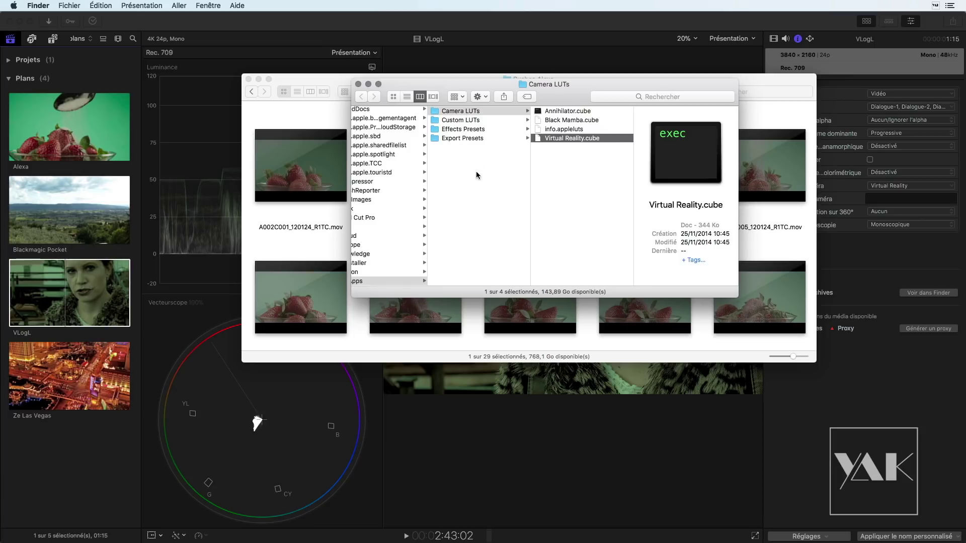
pyautogui.hscroll(-2, 479, 182)
pyautogui.hscroll(-3, 479, 182)
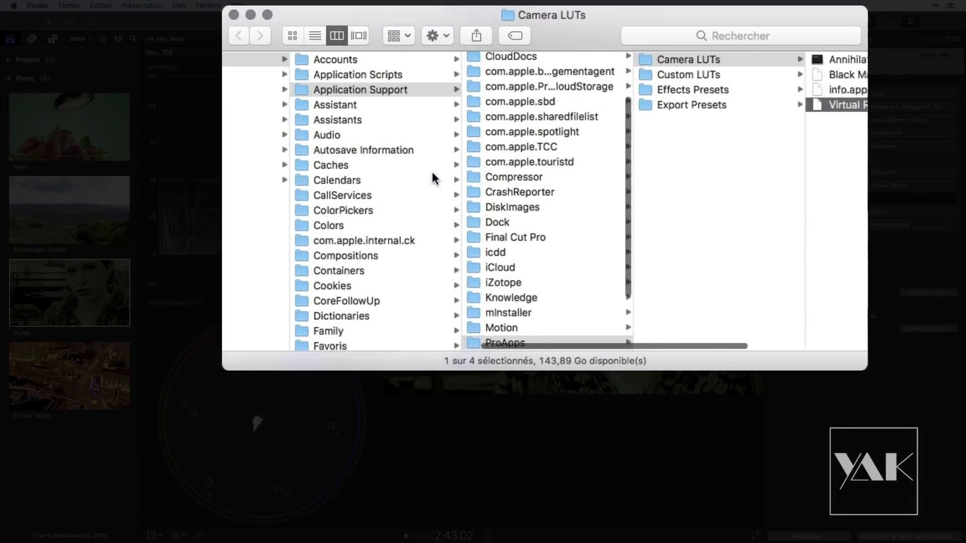
pyautogui.hscroll(5, 432, 176)
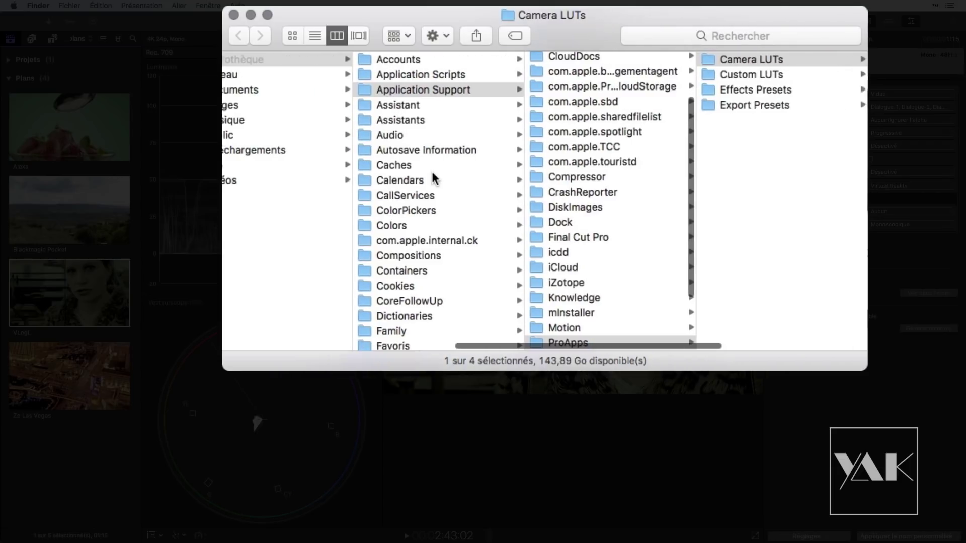
pyautogui.hscroll(5, 433, 177)
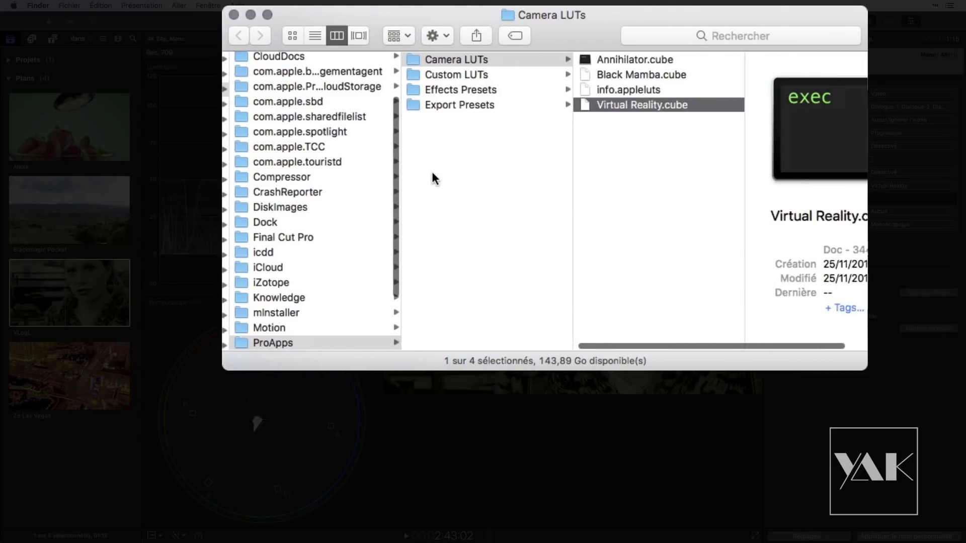
pyautogui.hscroll(2, 432, 177)
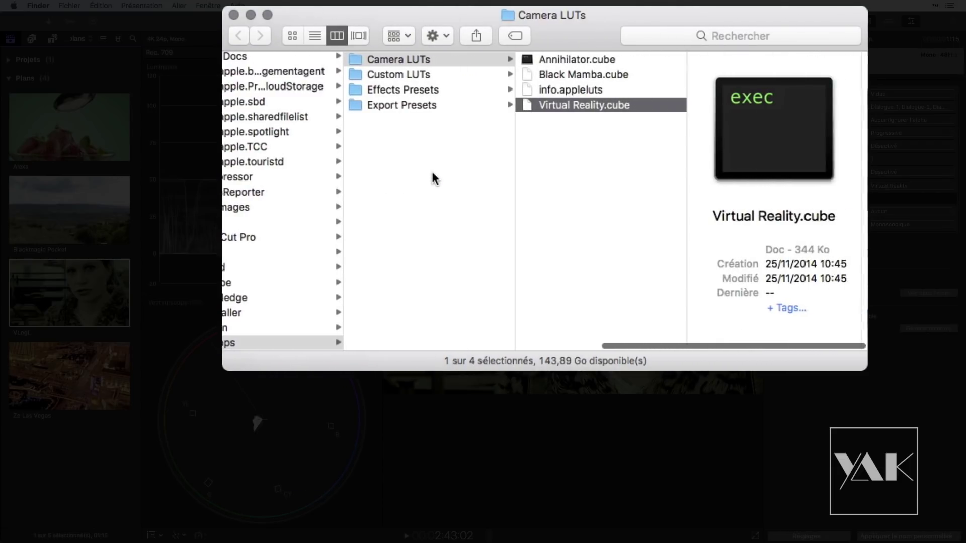
pyautogui.click(566, 61)
pyautogui.click(566, 75)
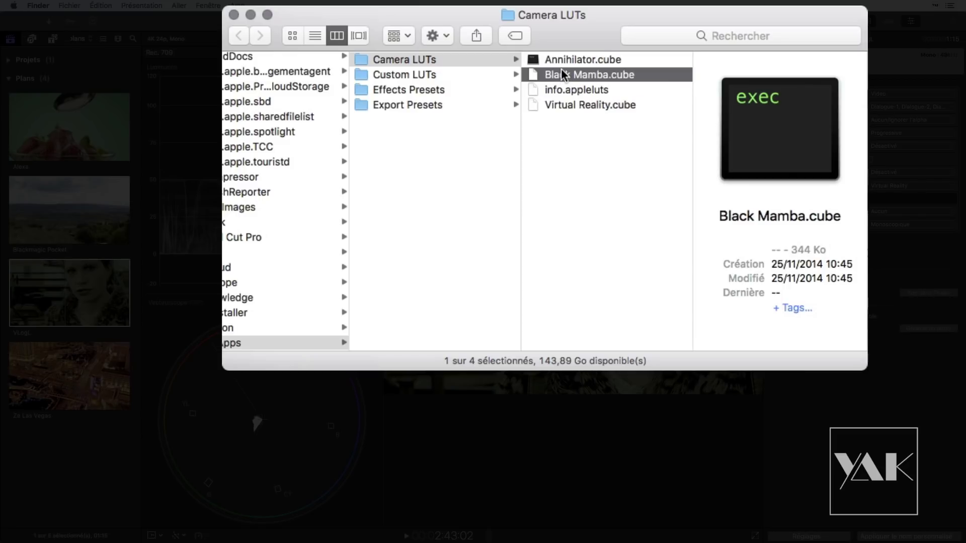
pyautogui.click(560, 102)
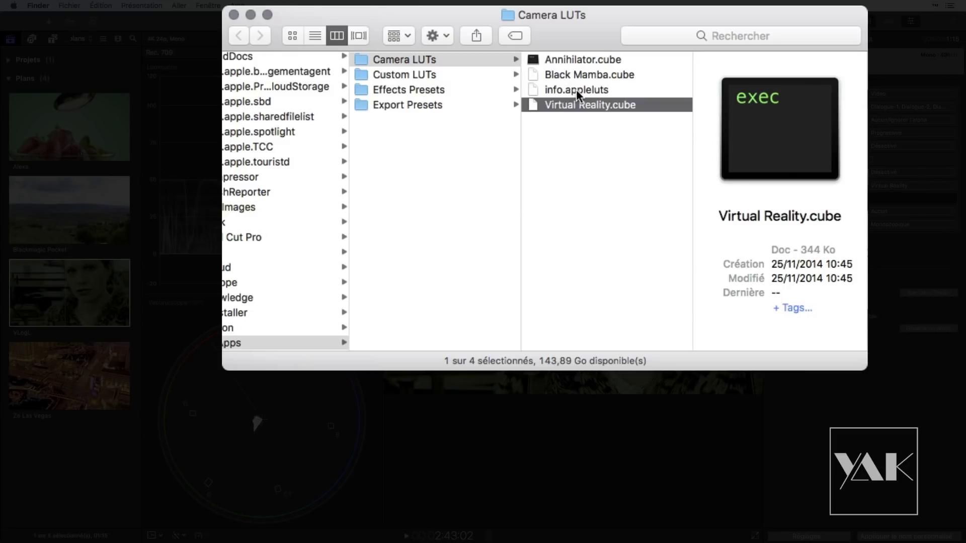
pyautogui.click(569, 90)
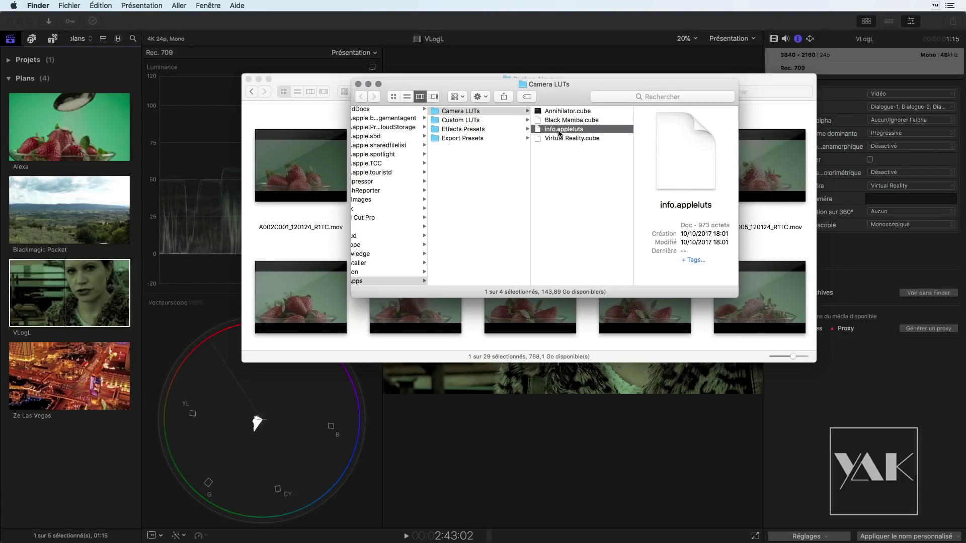
# Delete all four files in Camera LUTs and close the Finder window.
pyautogui.moveTo(592, 157); pyautogui.dragTo(547, 102)
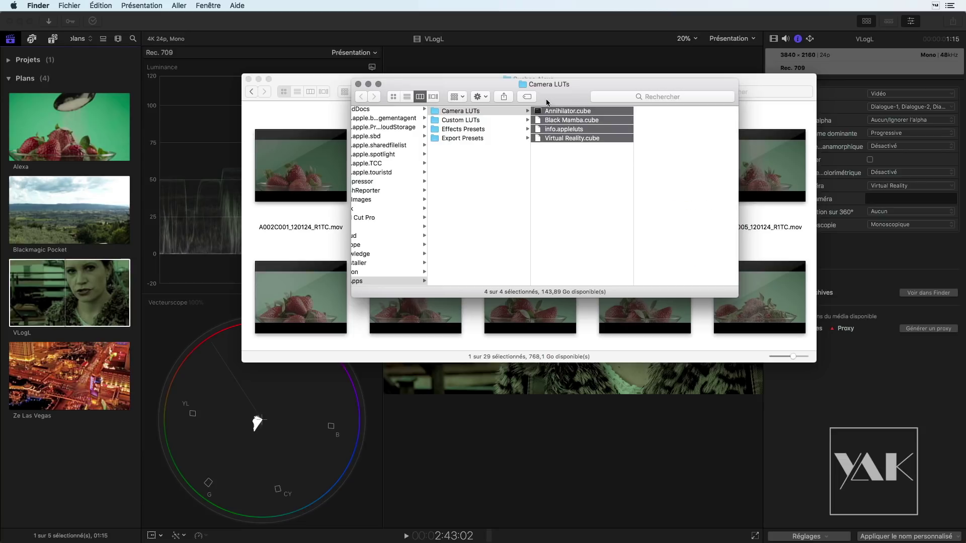
pyautogui.press('super+BackSpace')
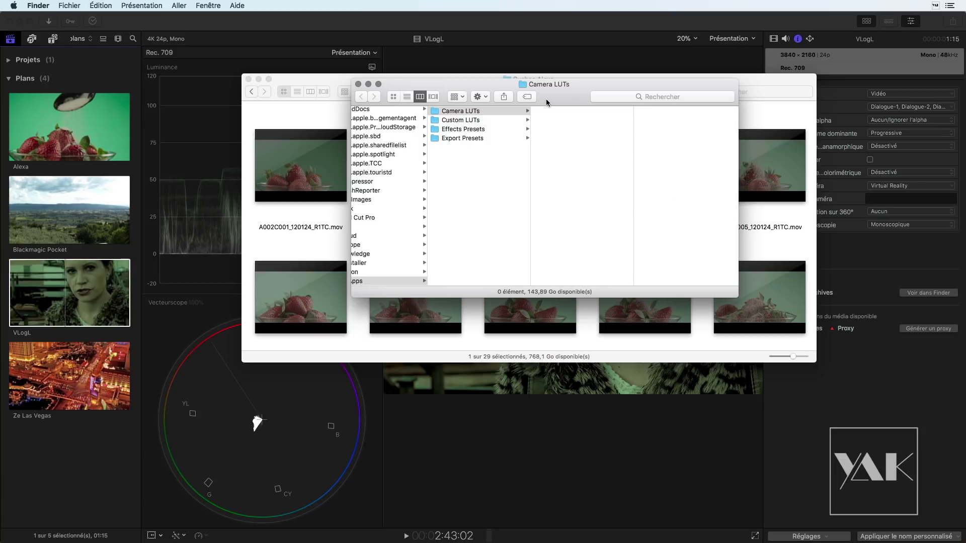
pyautogui.click(358, 85)
# Back in Final Cut Pro, set the VLogL clip's camera LUT to Aucun.
pyautogui.click(517, 462)
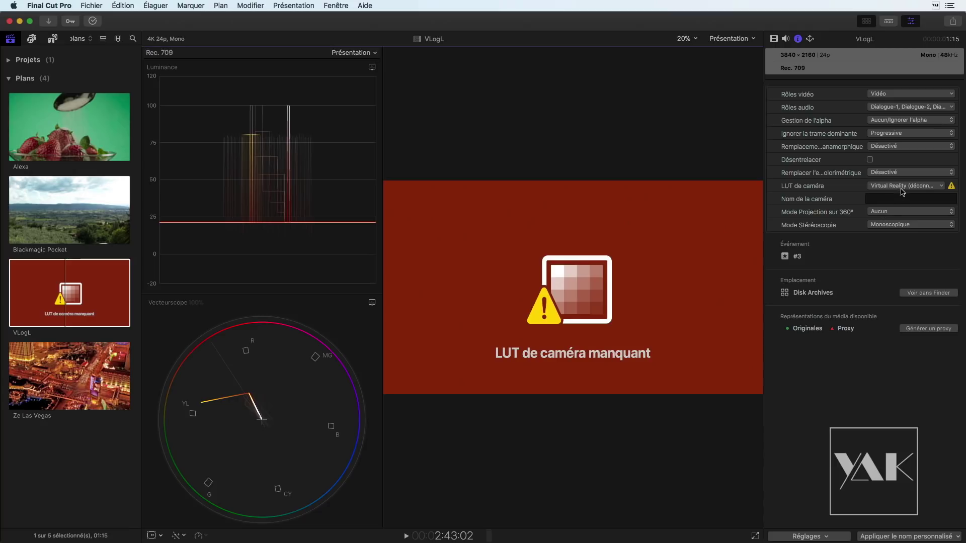
pyautogui.click(901, 189)
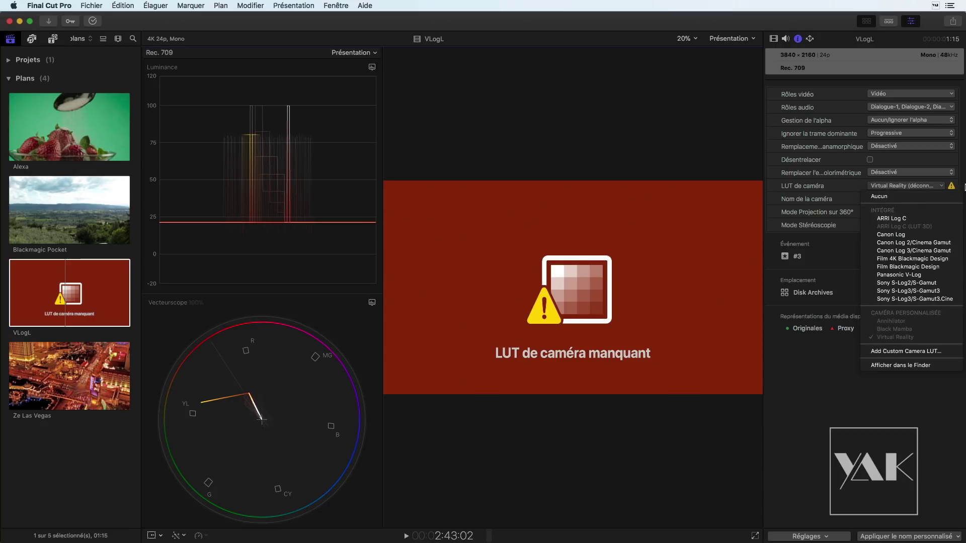
pyautogui.click(823, 191)
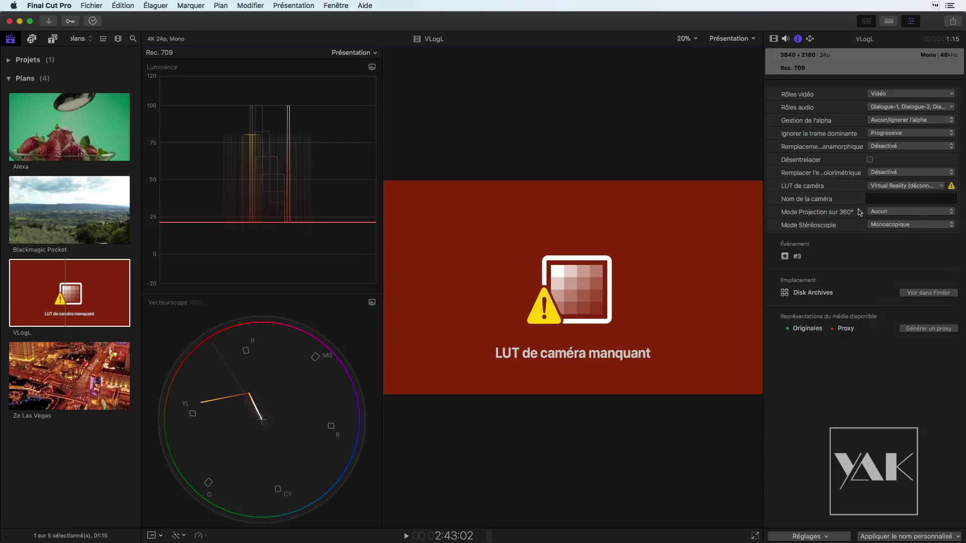
pyautogui.click(888, 186)
pyautogui.click(886, 199)
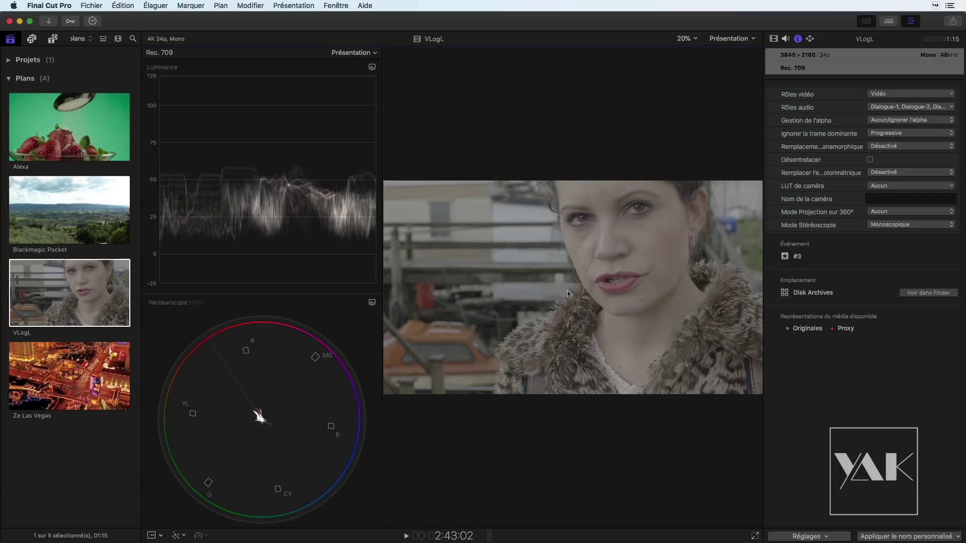
# Relaunch Final Cut Pro and confirm only built-in camera LUTs remain in the list.
pyautogui.click(912, 189)
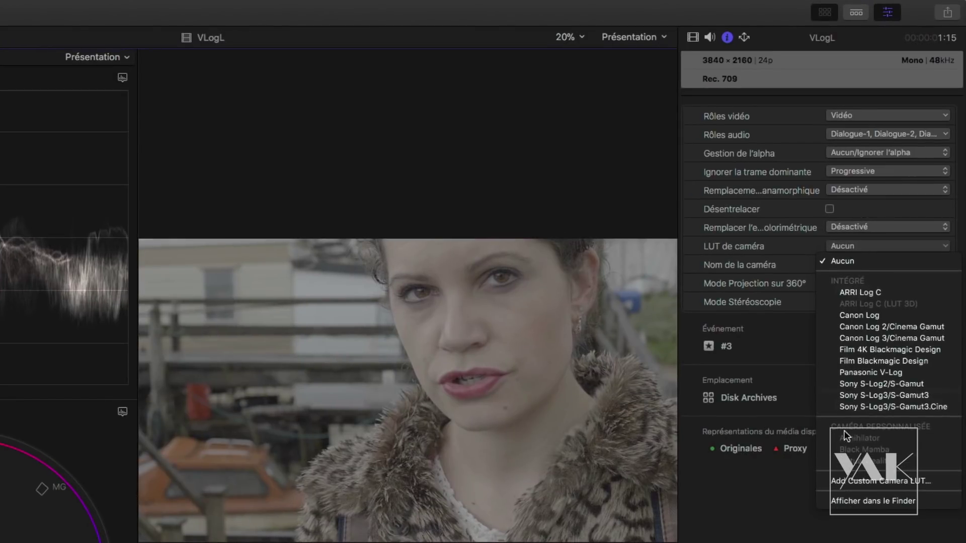
pyautogui.click(763, 484)
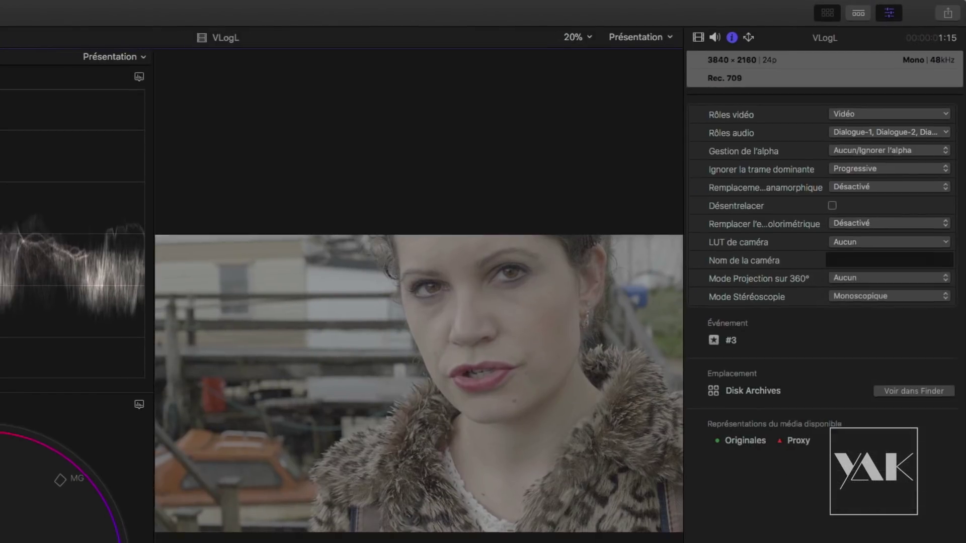
pyautogui.click(49, 5)
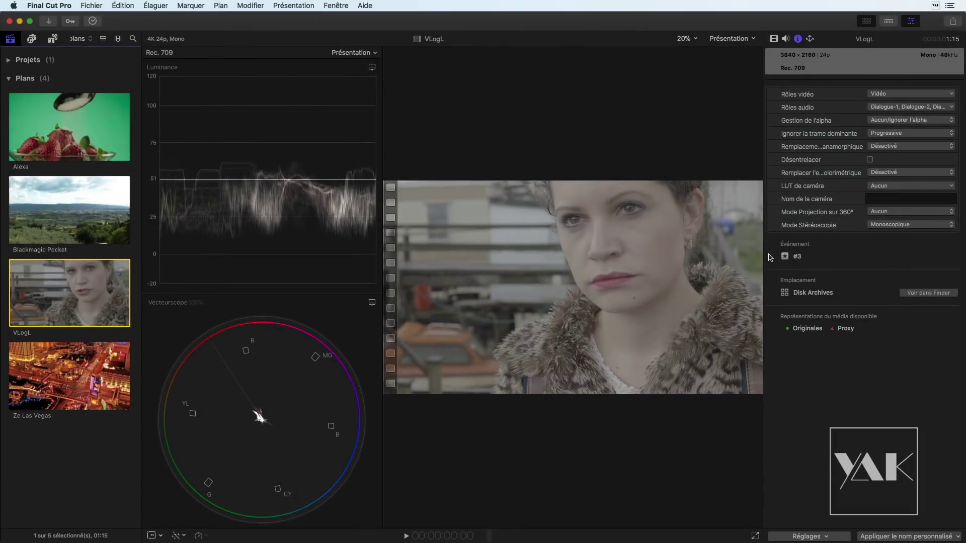
pyautogui.click(884, 188)
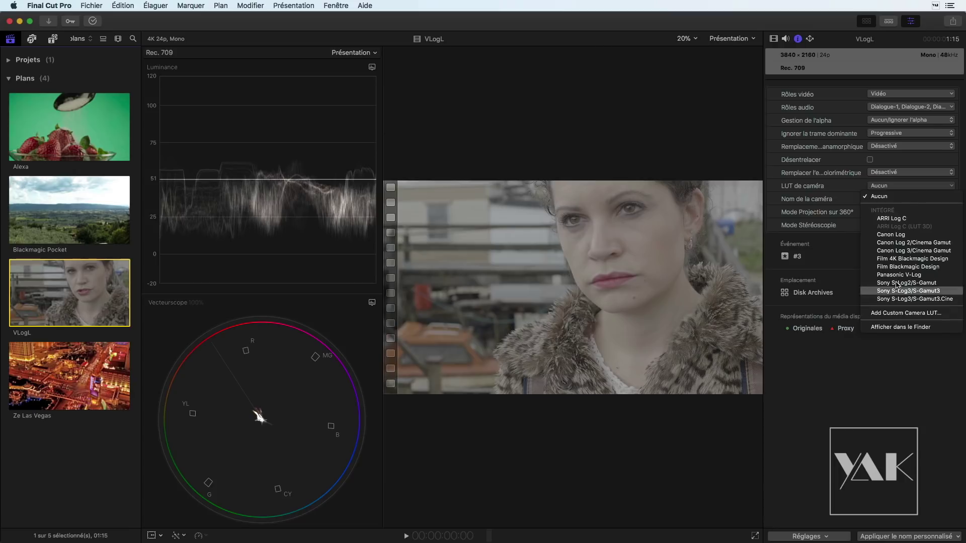
# Import Galaxy Battles.cube as a custom camera LUT and check the camera LUT list.
pyautogui.click(908, 312)
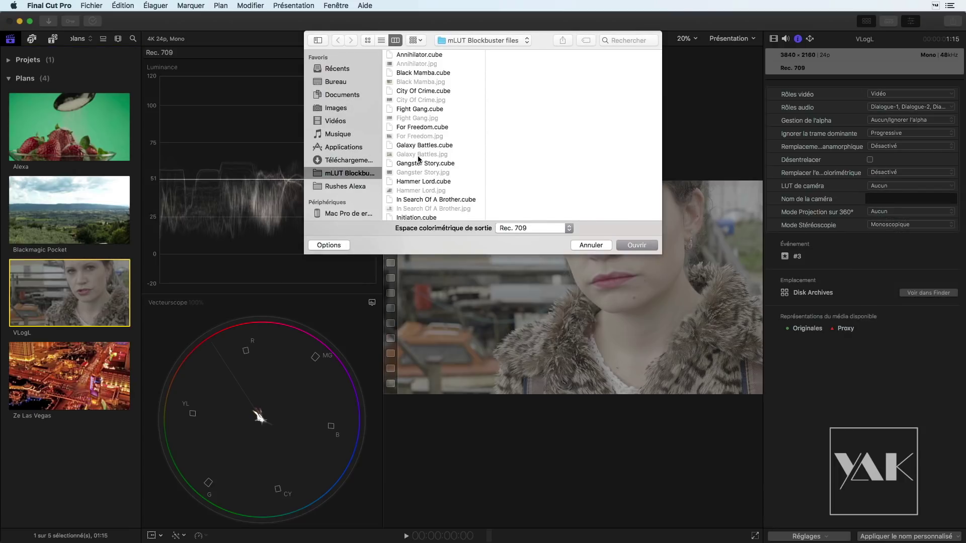
pyautogui.click(417, 146)
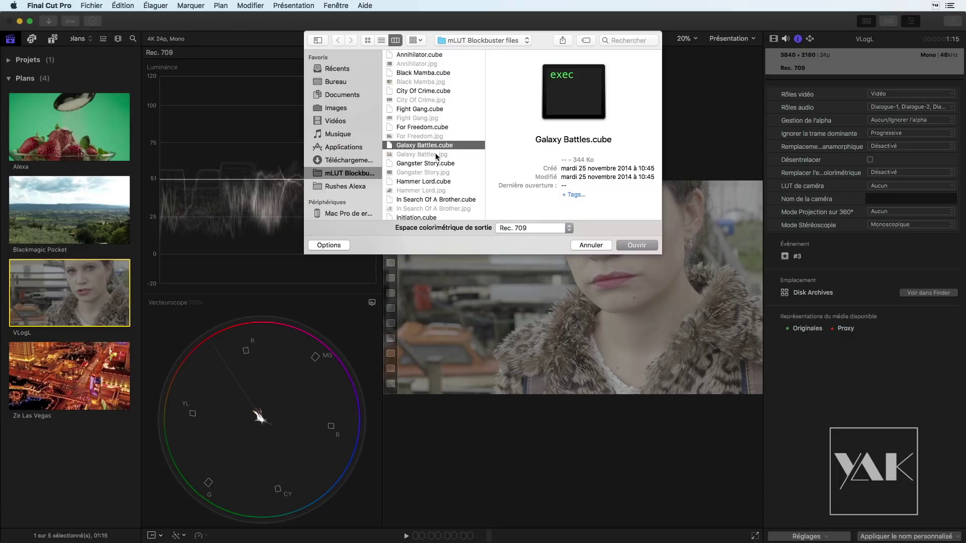
pyautogui.click(635, 245)
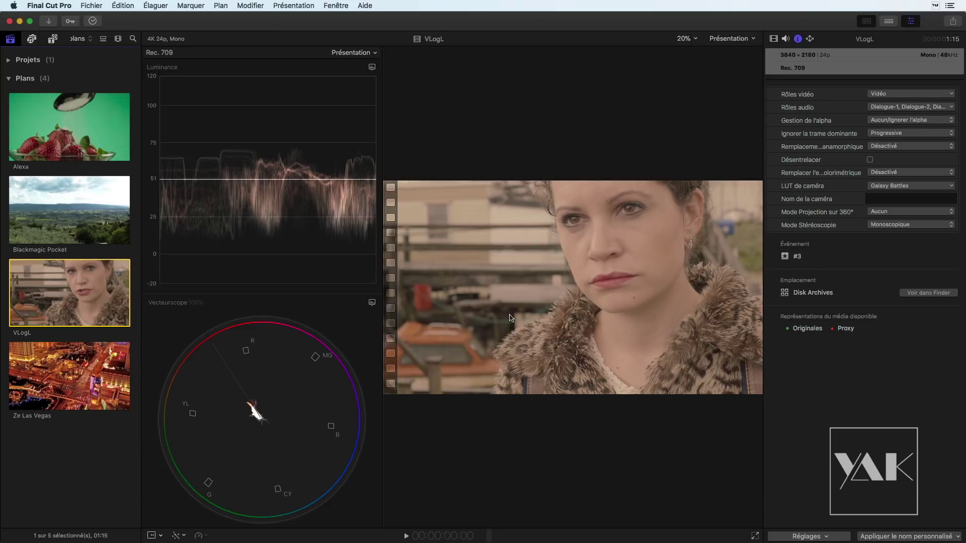
pyautogui.click(889, 189)
pyautogui.click(890, 188)
pyautogui.click(890, 189)
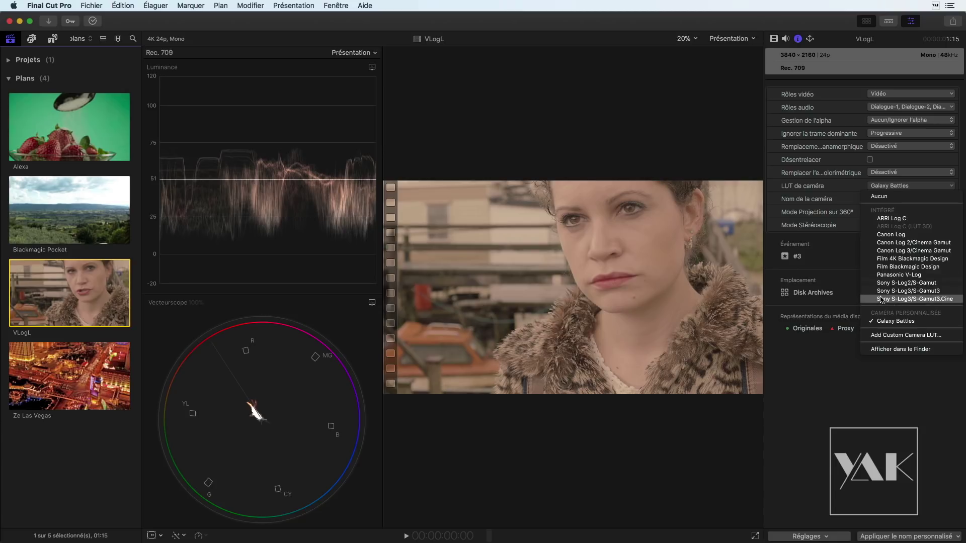
# Import Virtual Reality.cube from the mLUT Blockbuster files as another custom camera LUT.
pyautogui.click(892, 335)
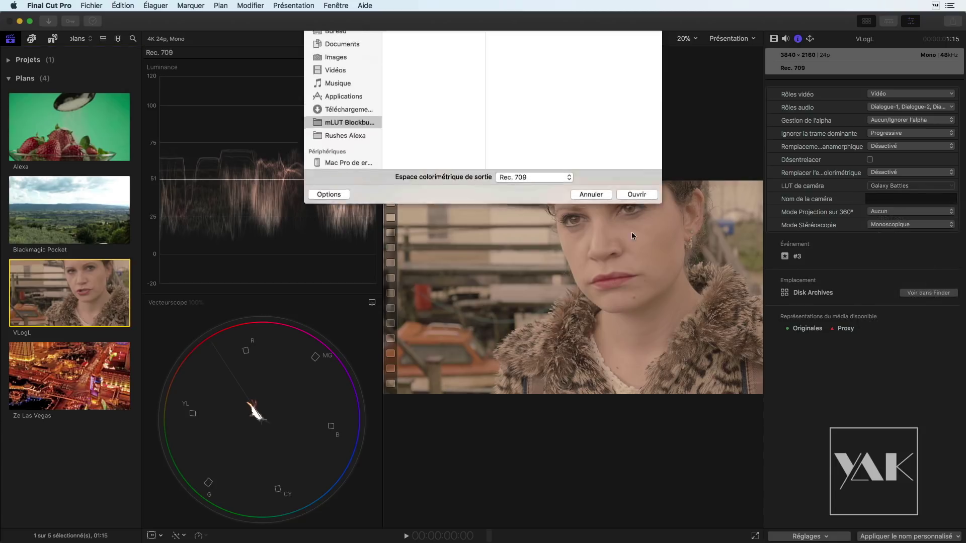
pyautogui.scroll(-5, 432, 169)
pyautogui.scroll(-10, 427, 176)
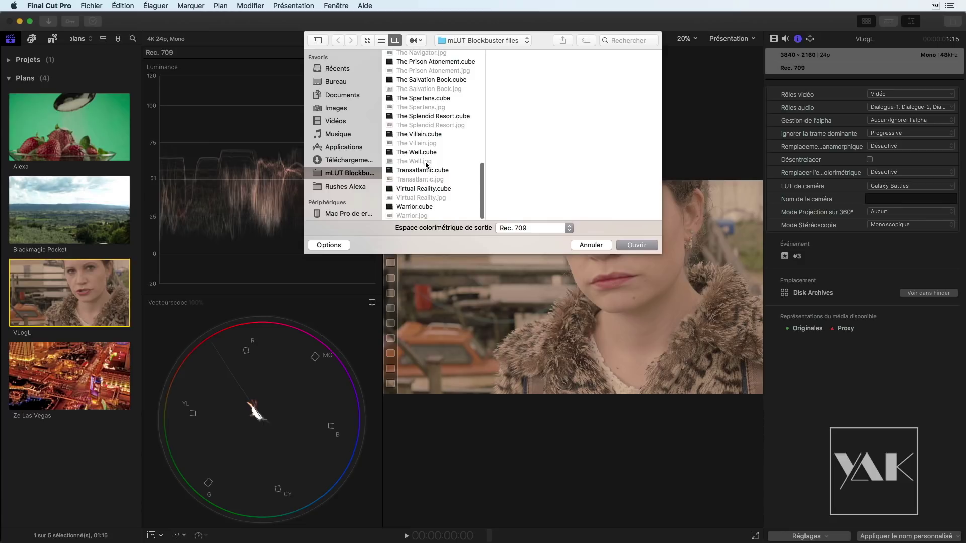
pyautogui.click(422, 188)
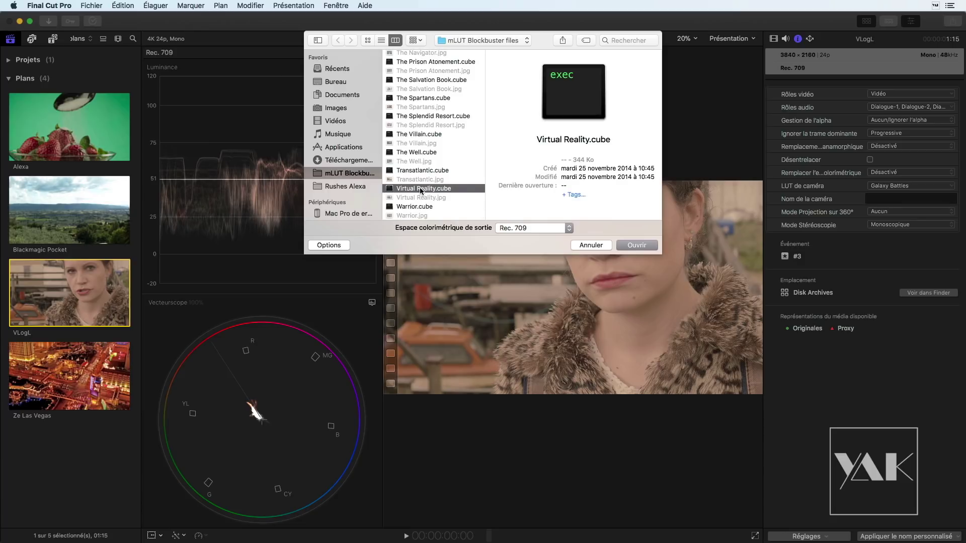
pyautogui.click(636, 246)
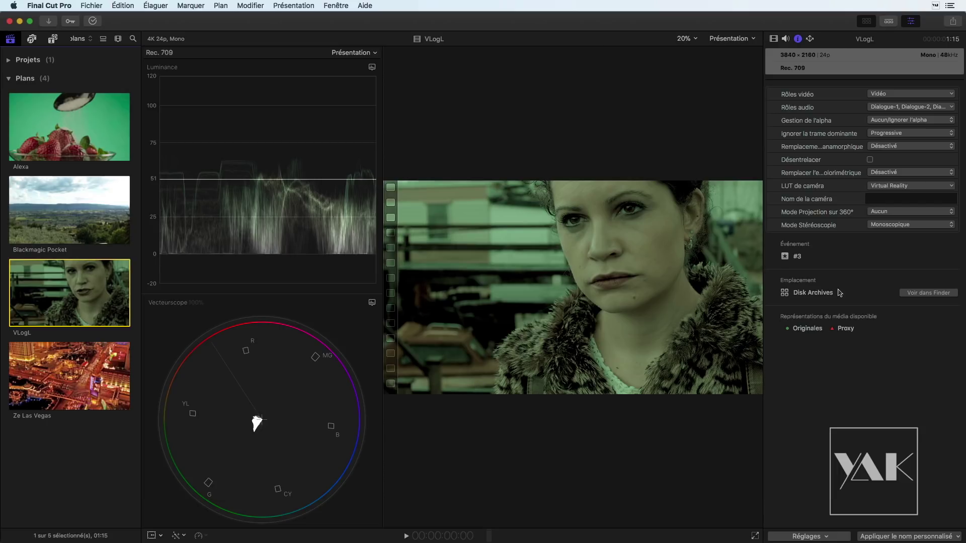
pyautogui.click(890, 186)
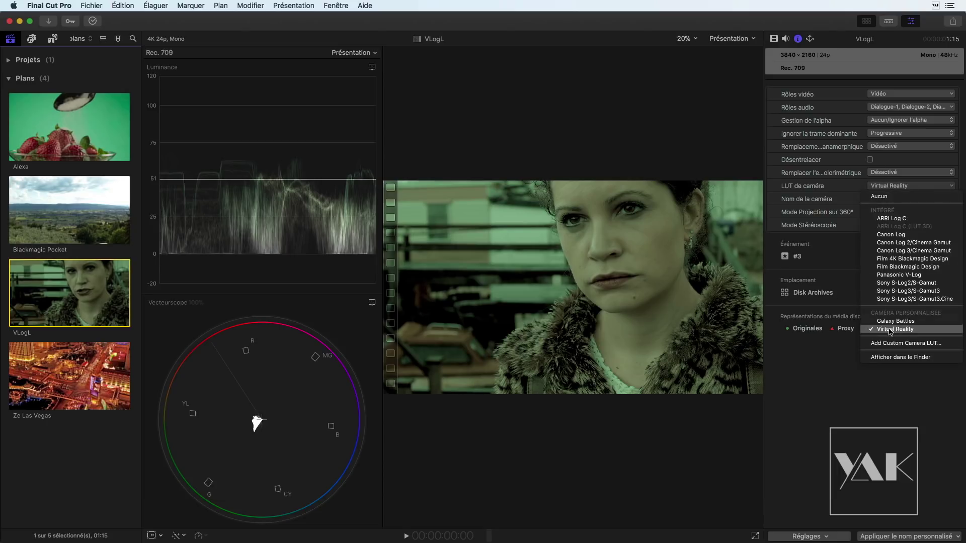
pyautogui.click(891, 357)
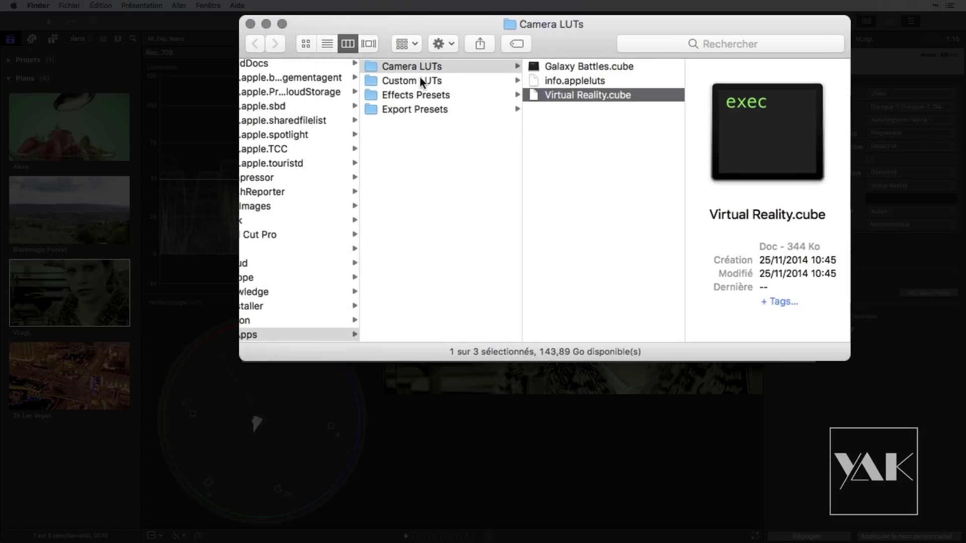
pyautogui.click(401, 63)
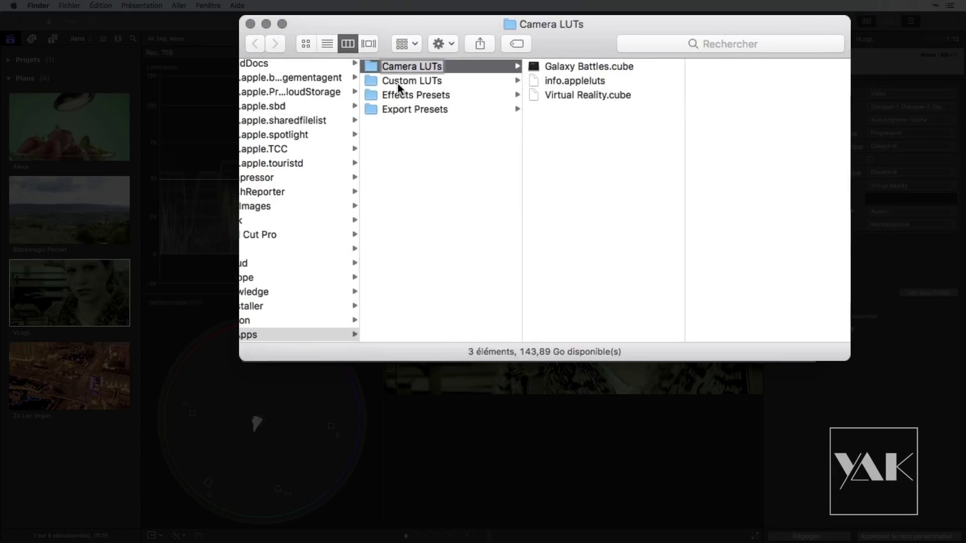
pyautogui.click(397, 82)
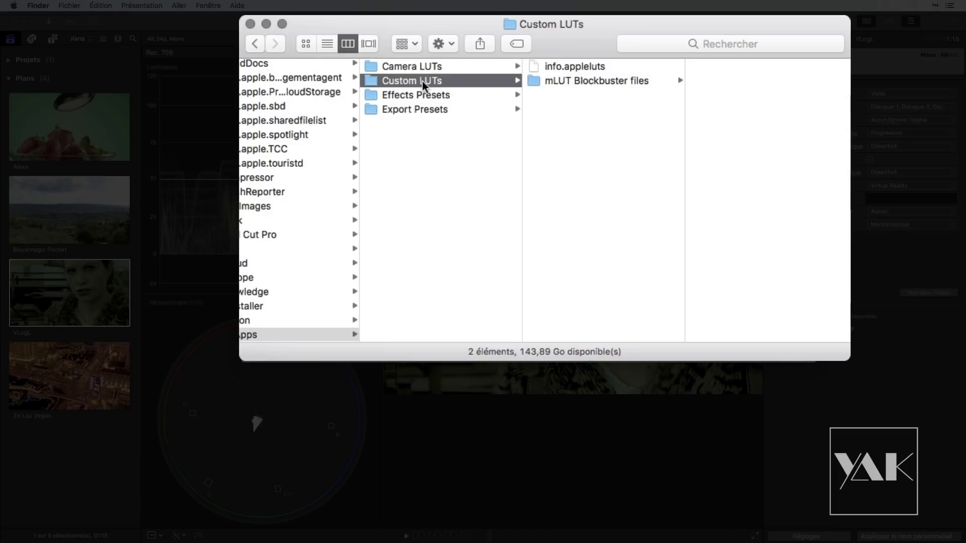
pyautogui.click(395, 67)
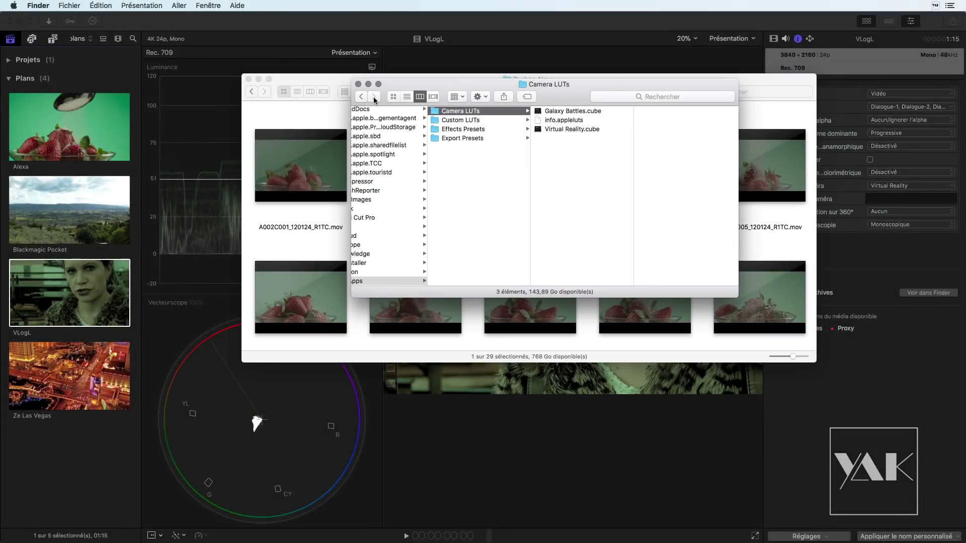
pyautogui.click(359, 84)
pyautogui.click(527, 453)
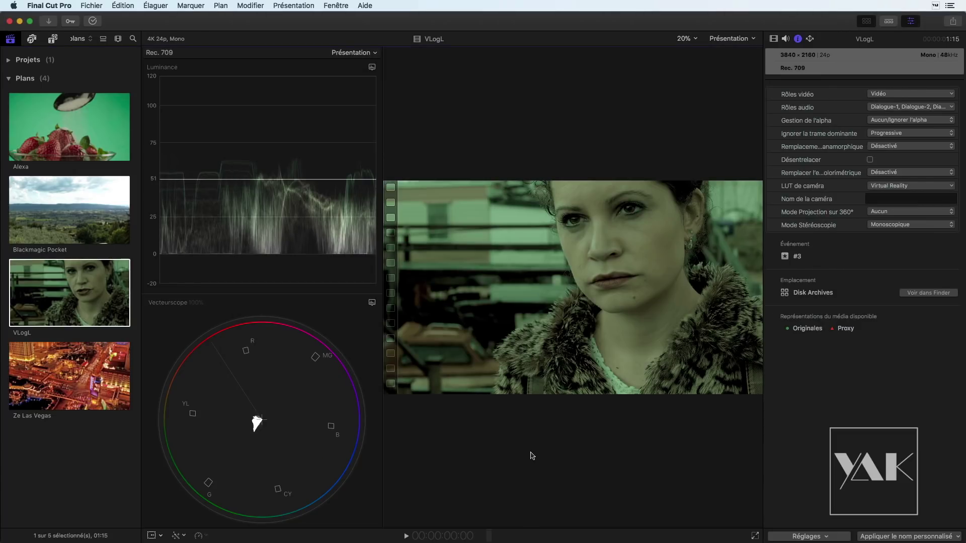
# Drag the VLogL clip into the empty project timeline, select it, and show its colour wheels.
pyautogui.click(888, 22)
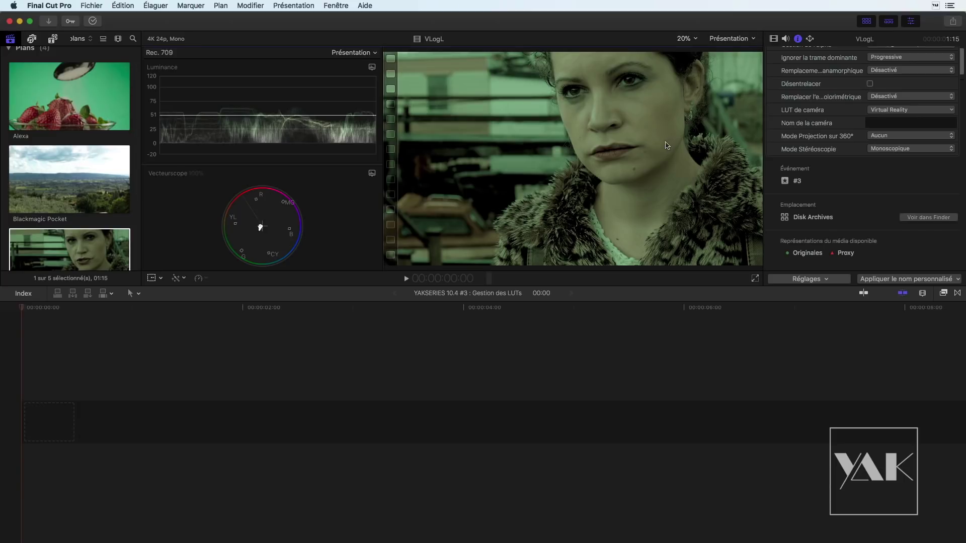
pyautogui.moveTo(68, 251); pyautogui.dragTo(39, 421)
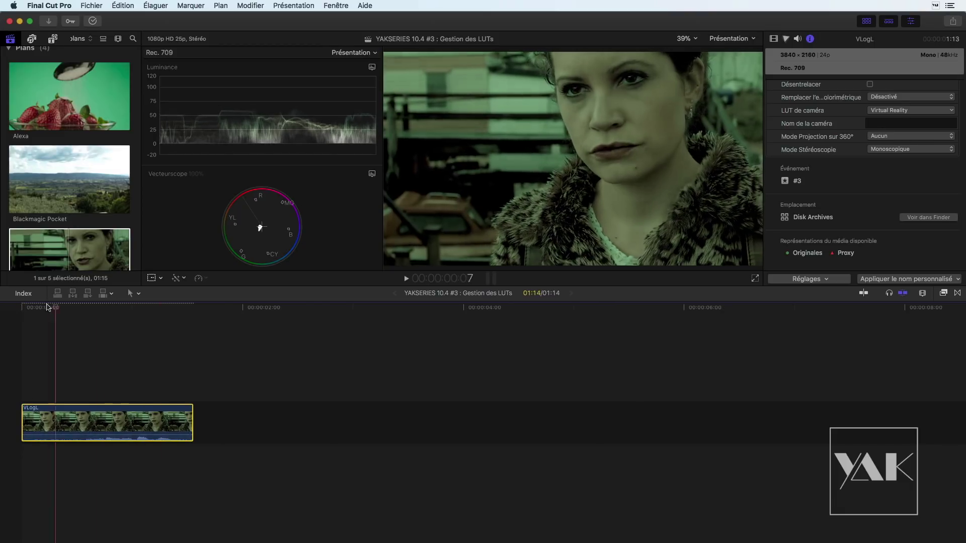
pyautogui.click(124, 308)
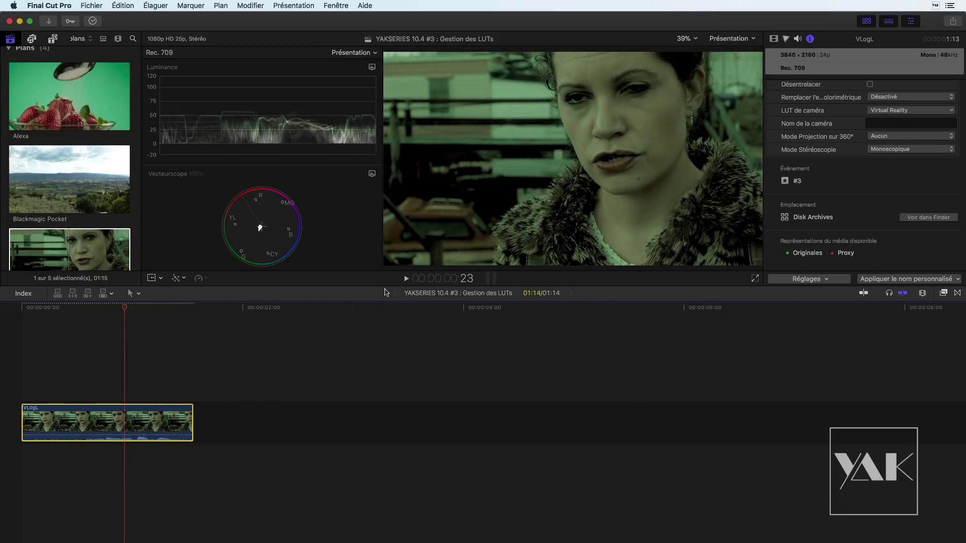
pyautogui.moveTo(385, 286); pyautogui.dragTo(386, 402)
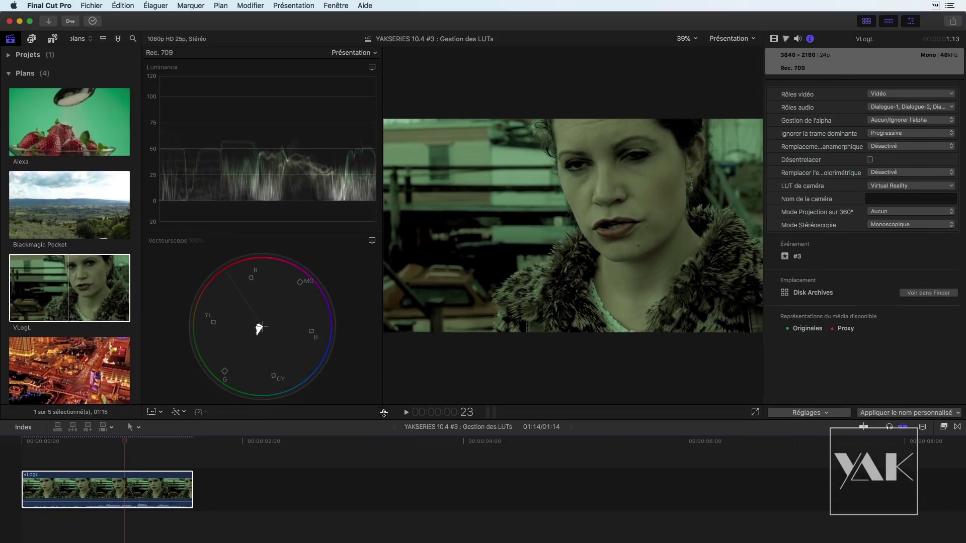
pyautogui.click(121, 481)
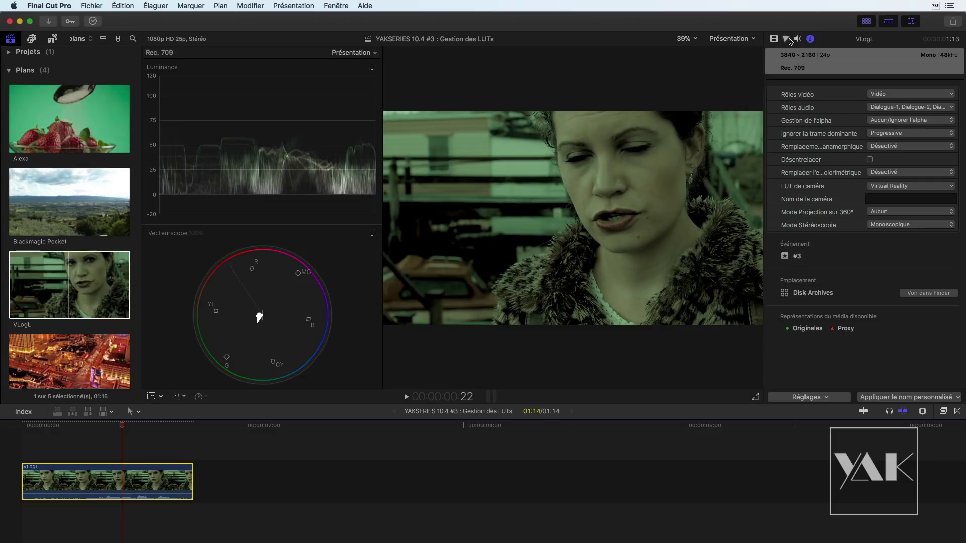
pyautogui.click(786, 39)
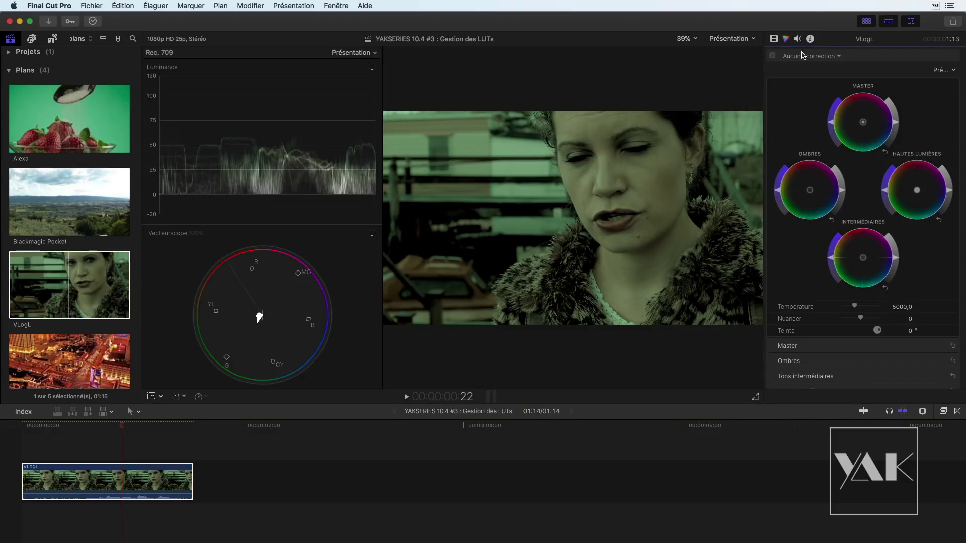
# Add a Courbes de couleur correction to VLogL with one luminance point lowered slightly.
pyautogui.click(802, 56)
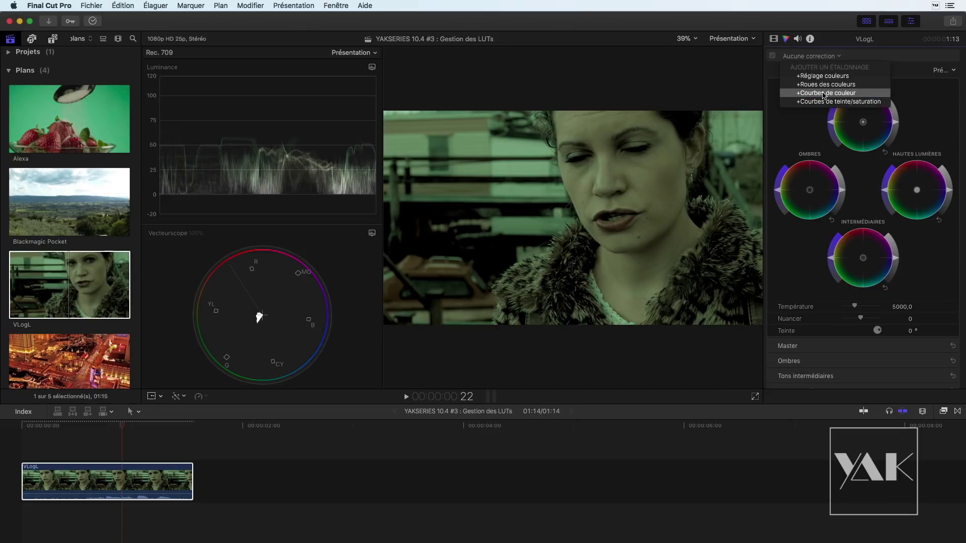
pyautogui.click(824, 93)
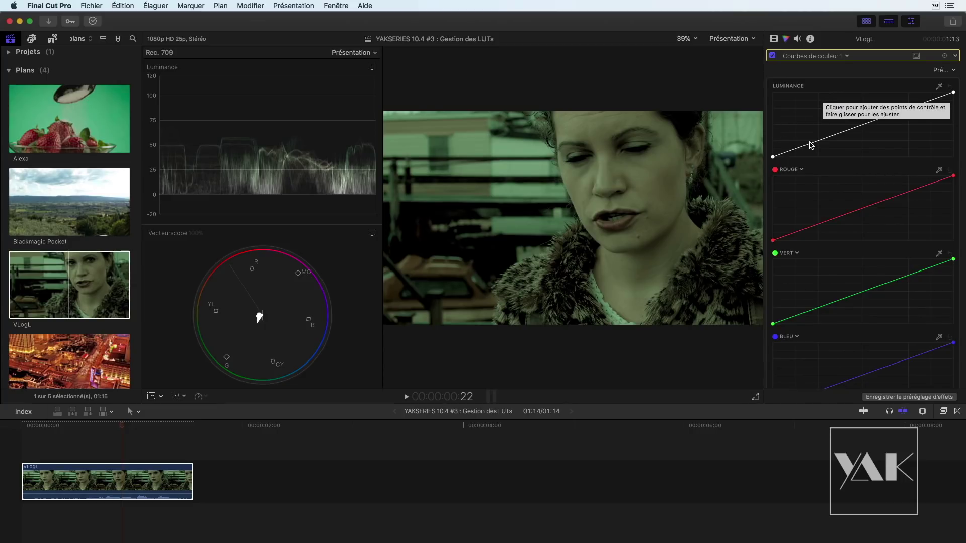
pyautogui.click(811, 144)
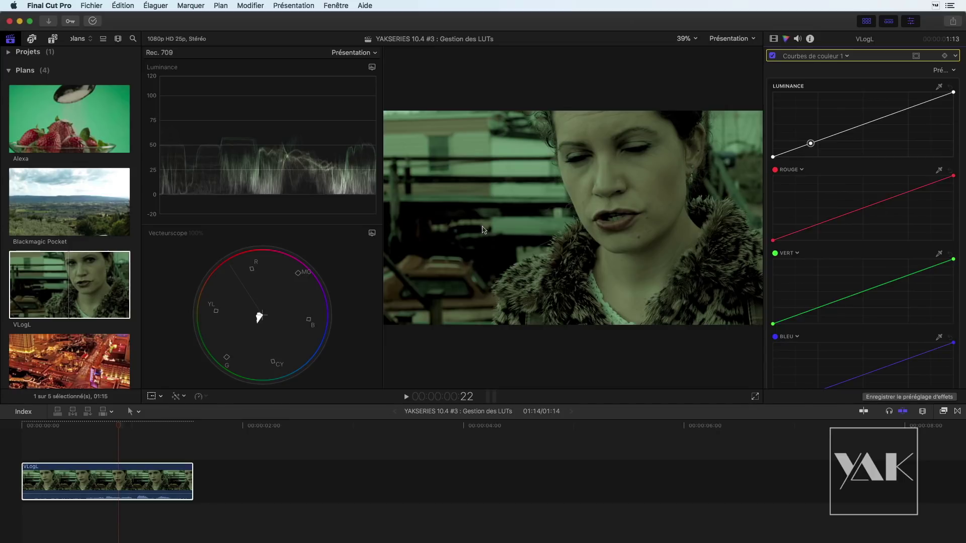
pyautogui.moveTo(810, 145); pyautogui.dragTo(807, 129)
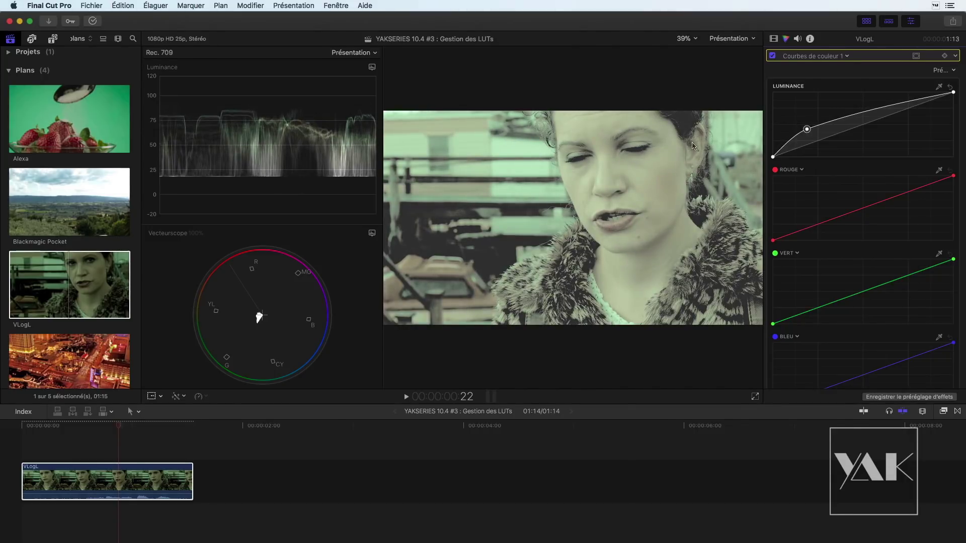
pyautogui.moveTo(216, 182)
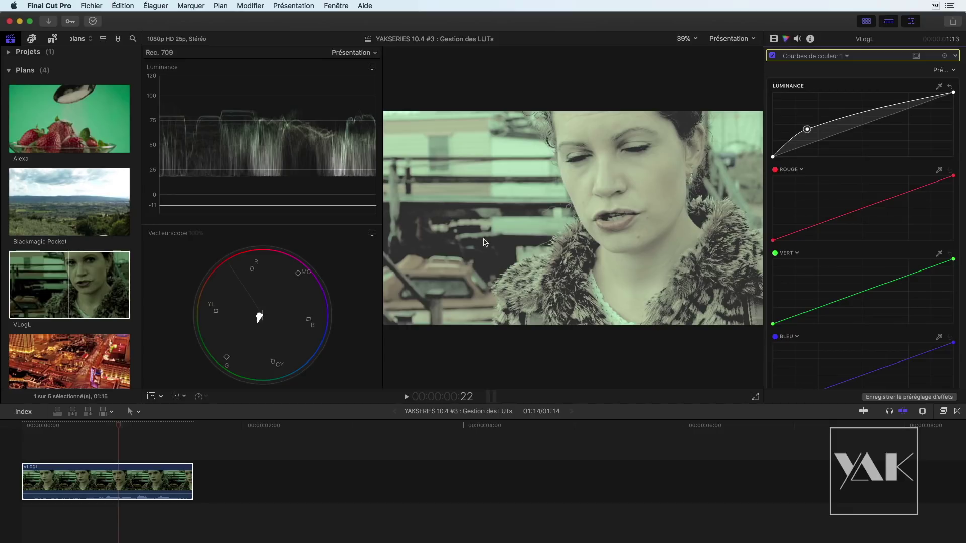
pyautogui.moveTo(807, 129); pyautogui.dragTo(792, 150)
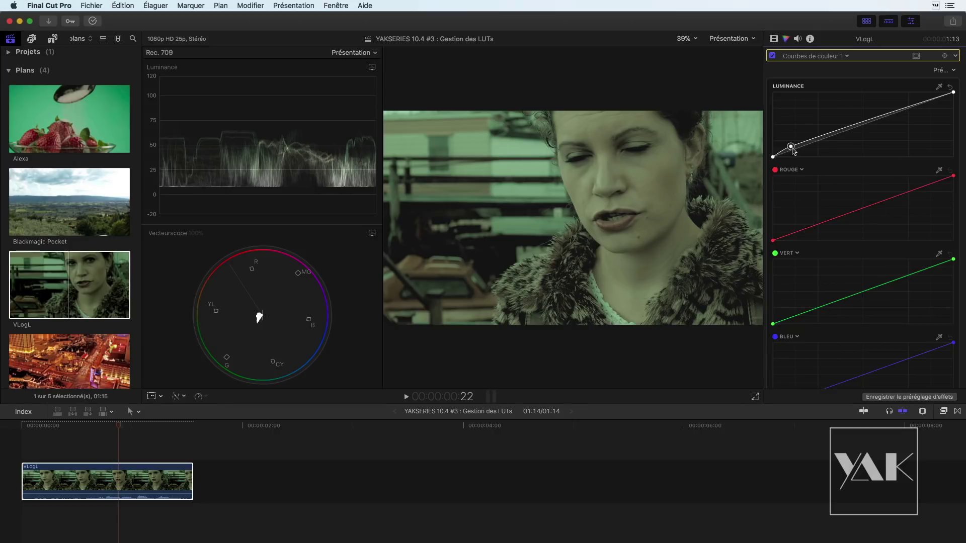
pyautogui.moveTo(792, 150); pyautogui.dragTo(793, 148)
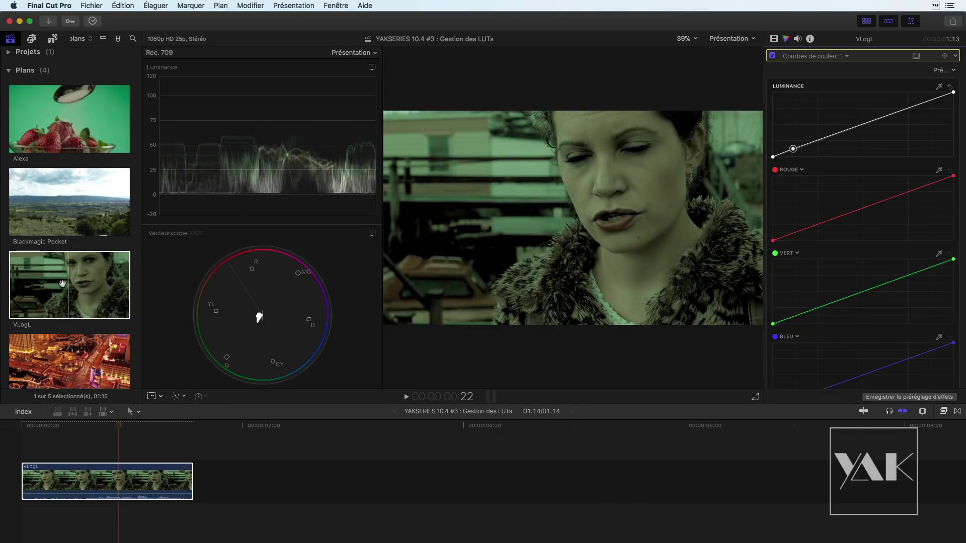
pyautogui.click(61, 284)
# Set the VLogL clip's camera LUT to Panasonic V-Log, then reselect it in the timeline.
pyautogui.click(798, 38)
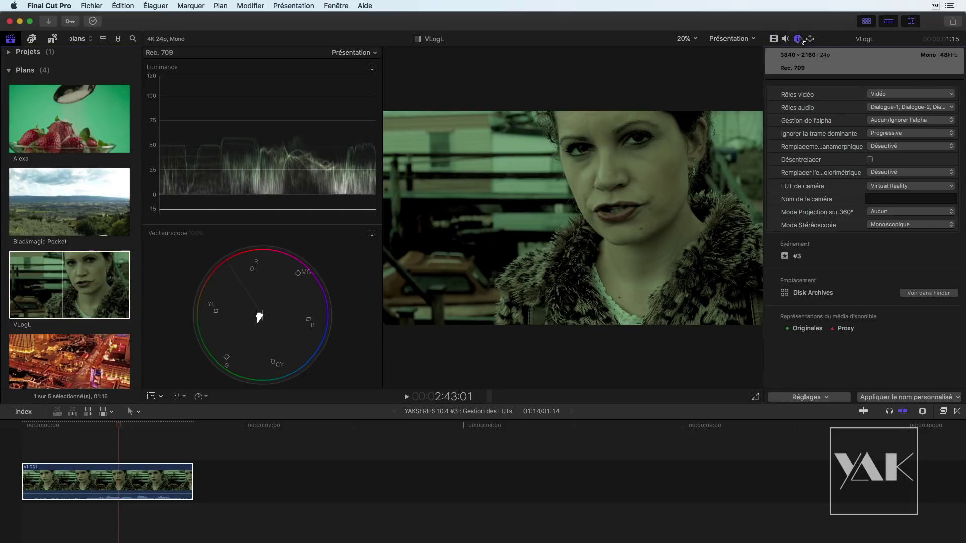
pyautogui.click(908, 185)
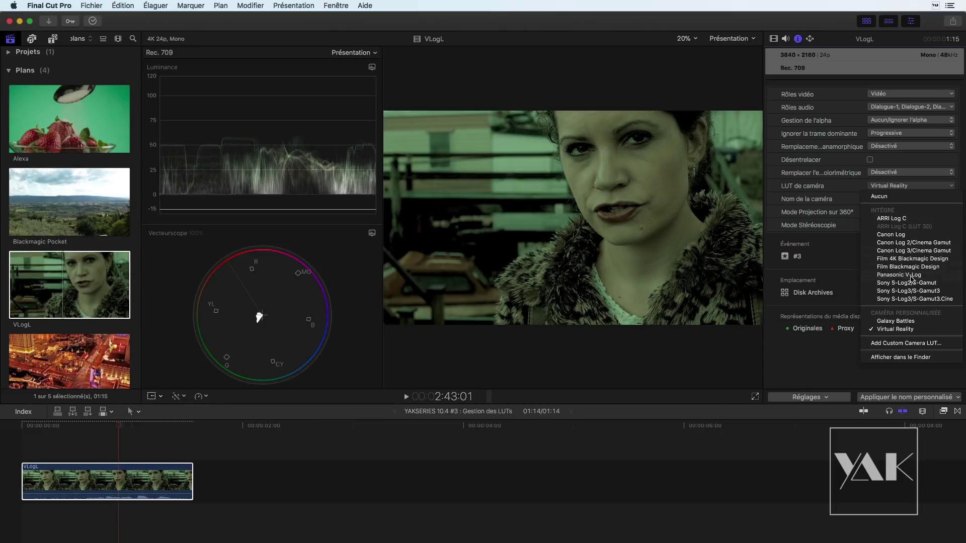
pyautogui.click(912, 275)
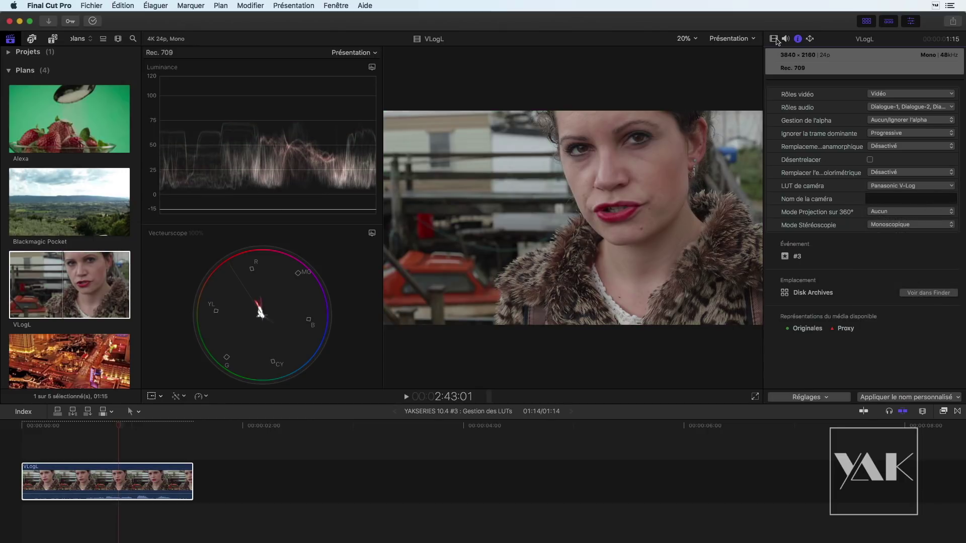
pyautogui.click(140, 484)
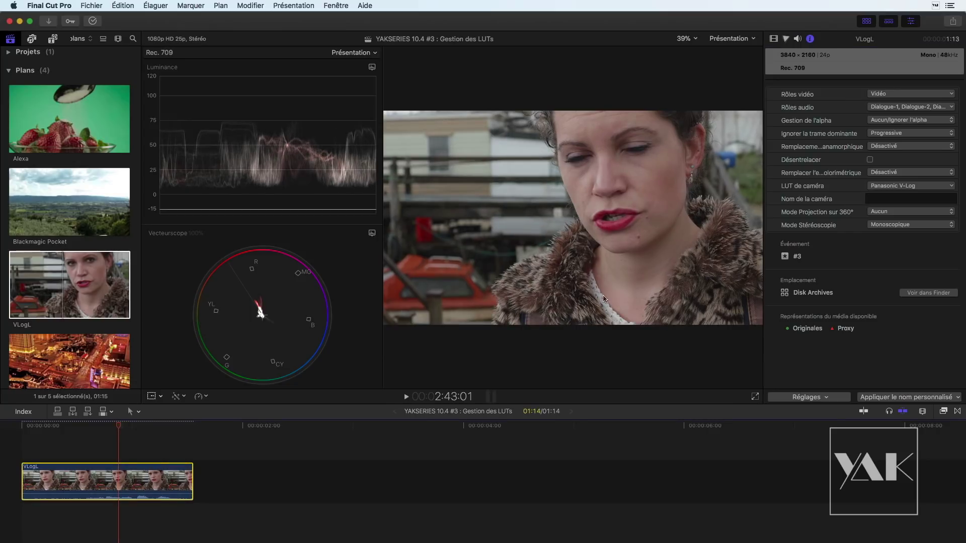
# Try nudging the VLogL luminance curve point brighter, then switch over to Finder.
pyautogui.click(786, 38)
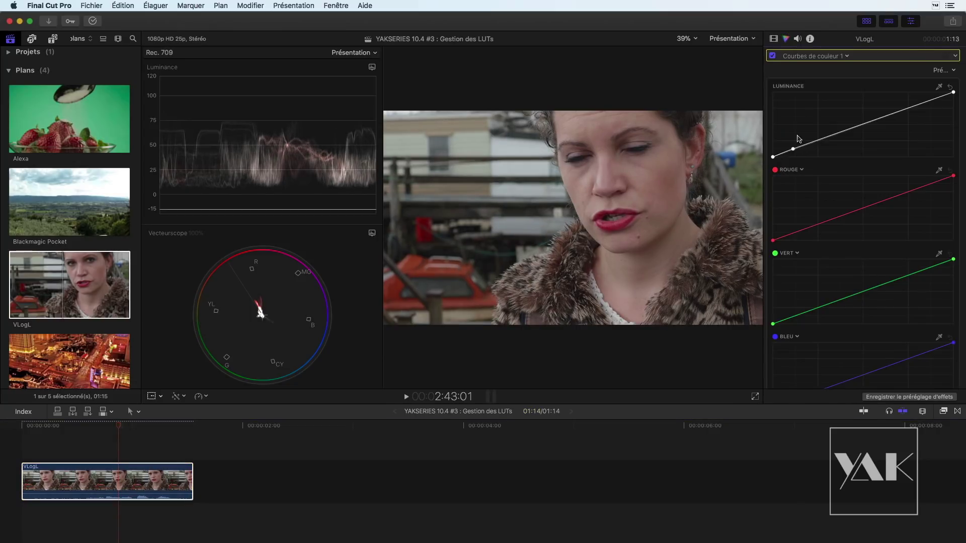
pyautogui.moveTo(794, 150); pyautogui.dragTo(797, 151)
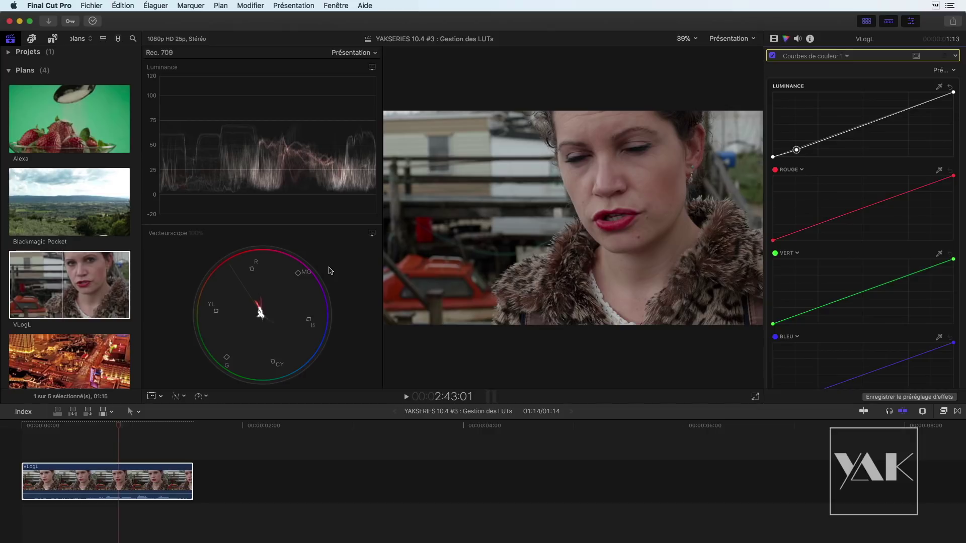
pyautogui.press('super+Tab')
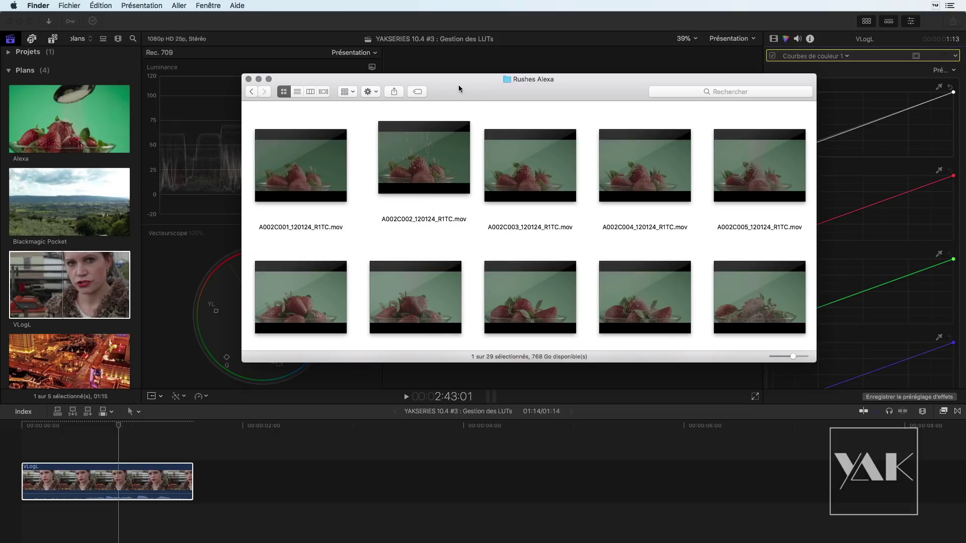
# Drag A002C022_120124_R1TC.mov from the Rushes Alexa folder into the Final Cut Pro event.
pyautogui.moveTo(459, 88); pyautogui.dragTo(564, 148)
pyautogui.scroll(-5, 585, 297)
pyautogui.scroll(-3, 586, 297)
pyautogui.scroll(2, 585, 297)
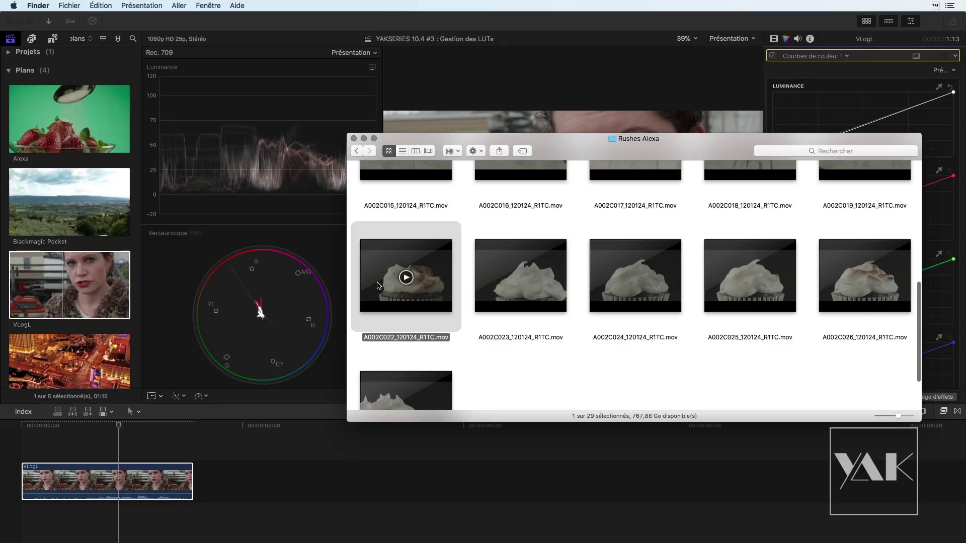
pyautogui.moveTo(407, 258)
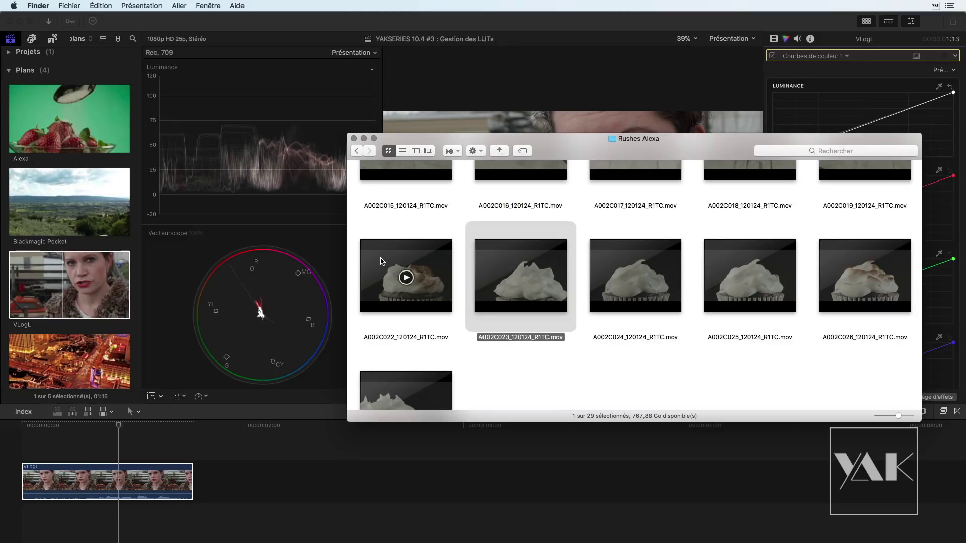
pyautogui.moveTo(384, 261); pyautogui.dragTo(68, 159)
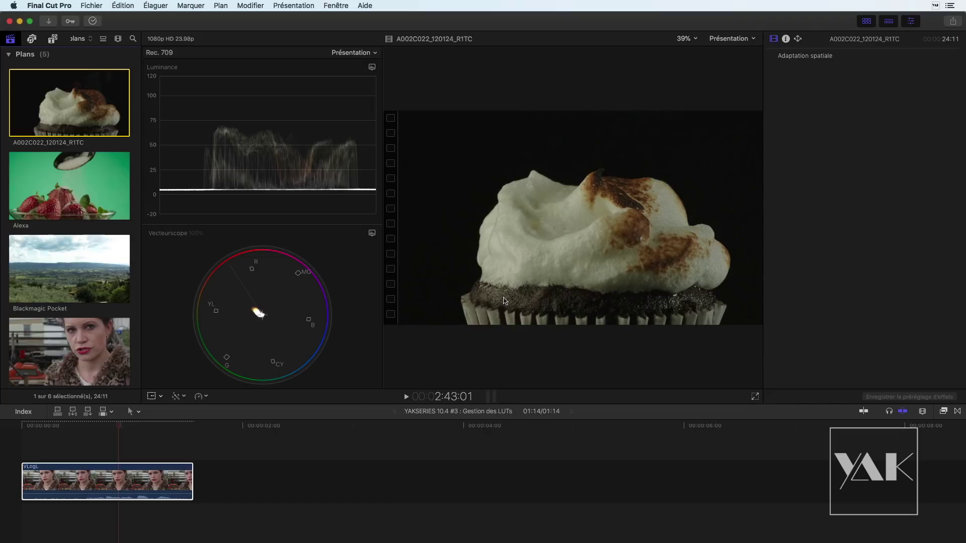
# Set the cupcake clip's camera LUT to Aucun in the Info inspector.
pyautogui.click(54, 107)
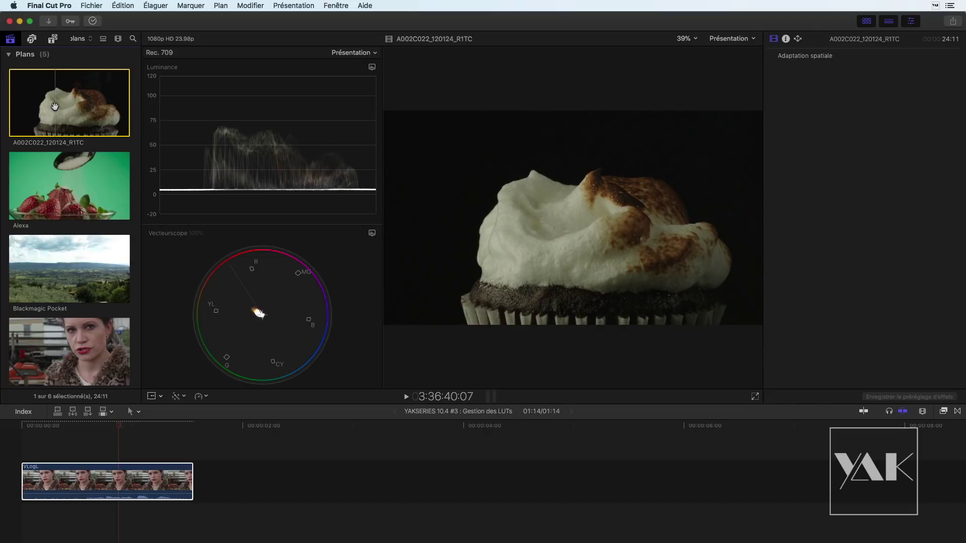
pyautogui.click(785, 38)
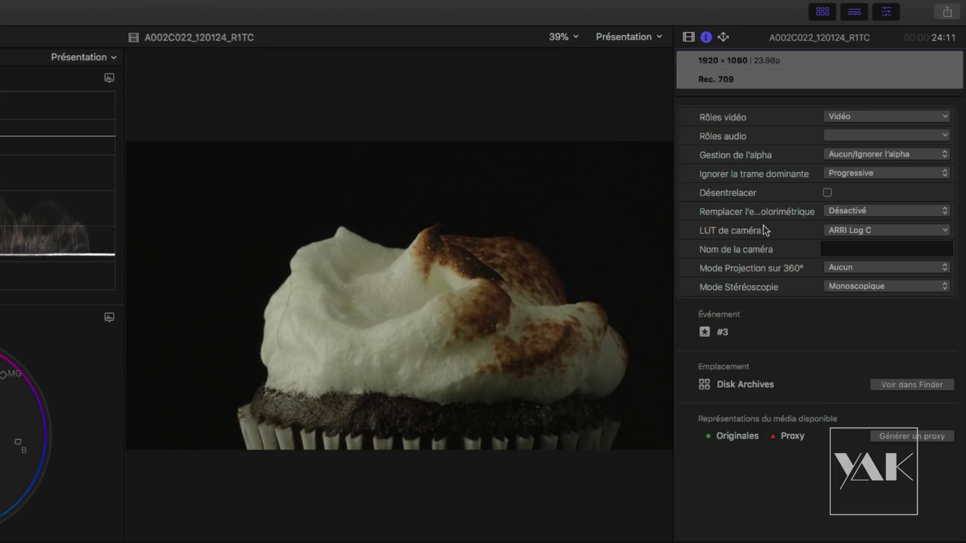
pyautogui.click(868, 231)
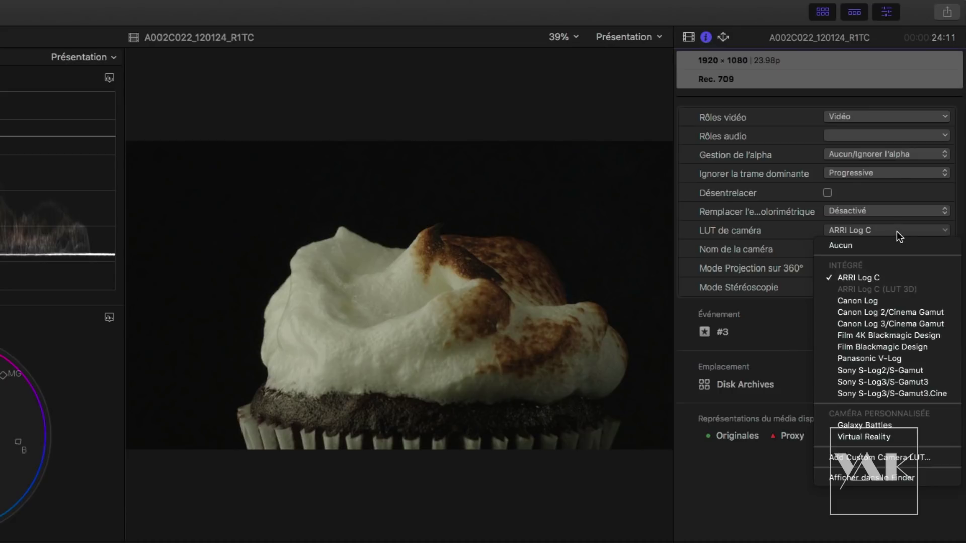
pyautogui.click(894, 244)
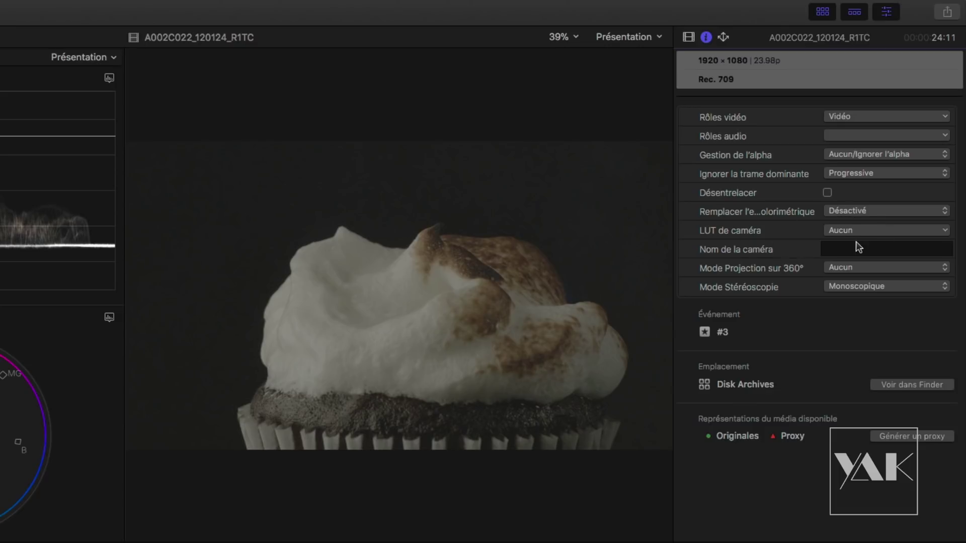
# Reapply ARRI Log C as the cupcake clip's camera LUT.
pyautogui.click(835, 231)
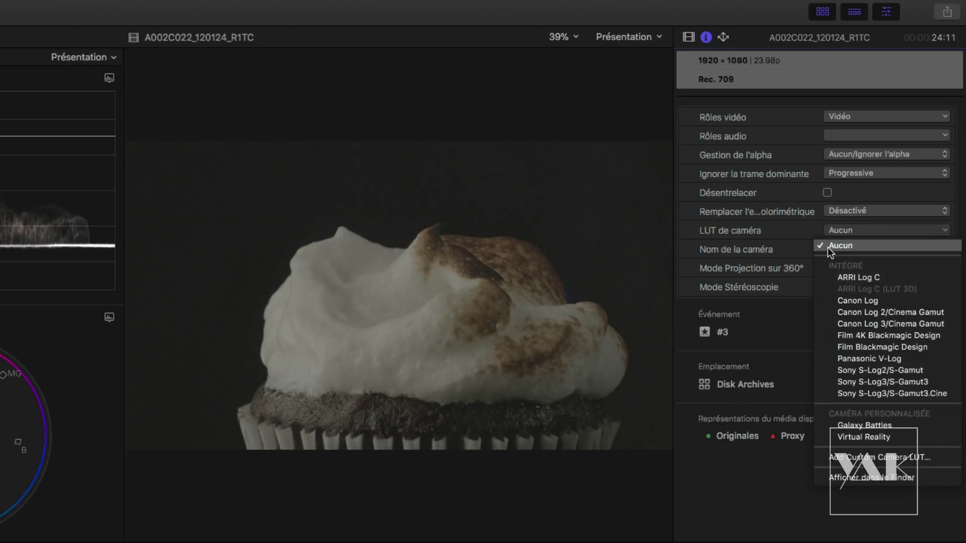
pyautogui.click(835, 245)
pyautogui.click(828, 279)
pyautogui.click(828, 279)
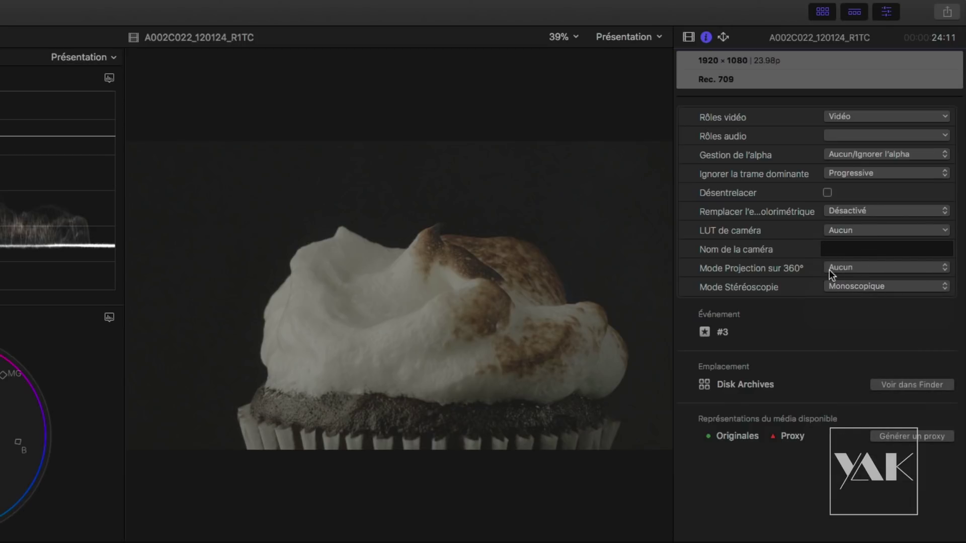
pyautogui.click(834, 232)
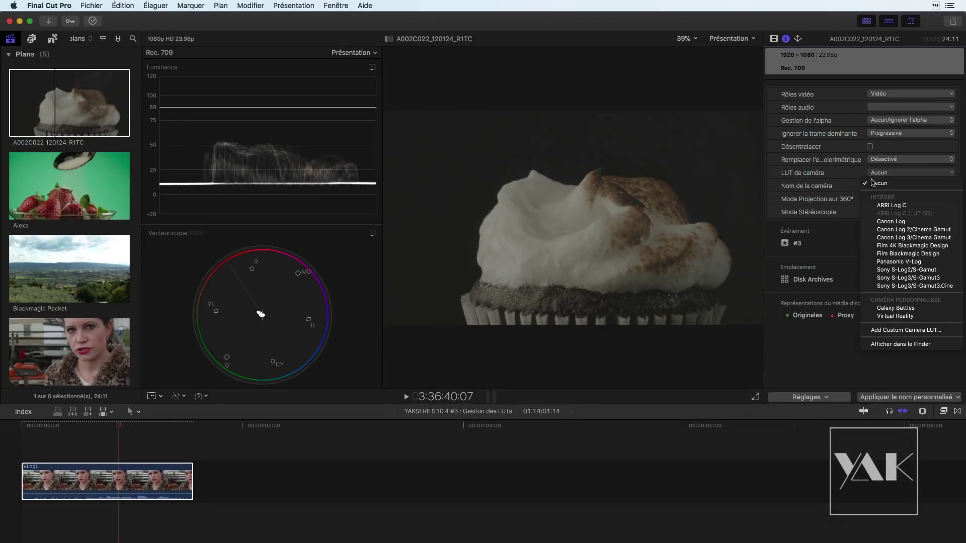
pyautogui.click(882, 205)
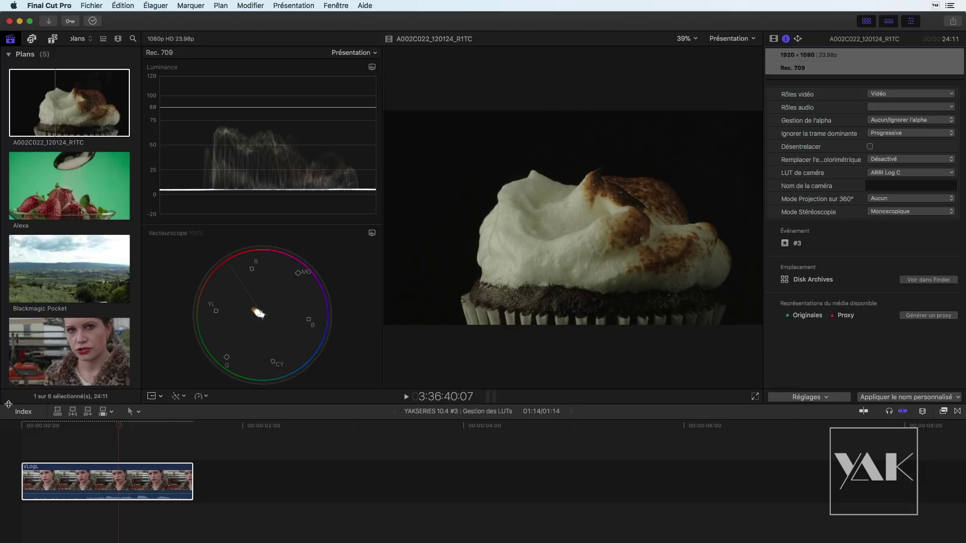
pyautogui.click(109, 426)
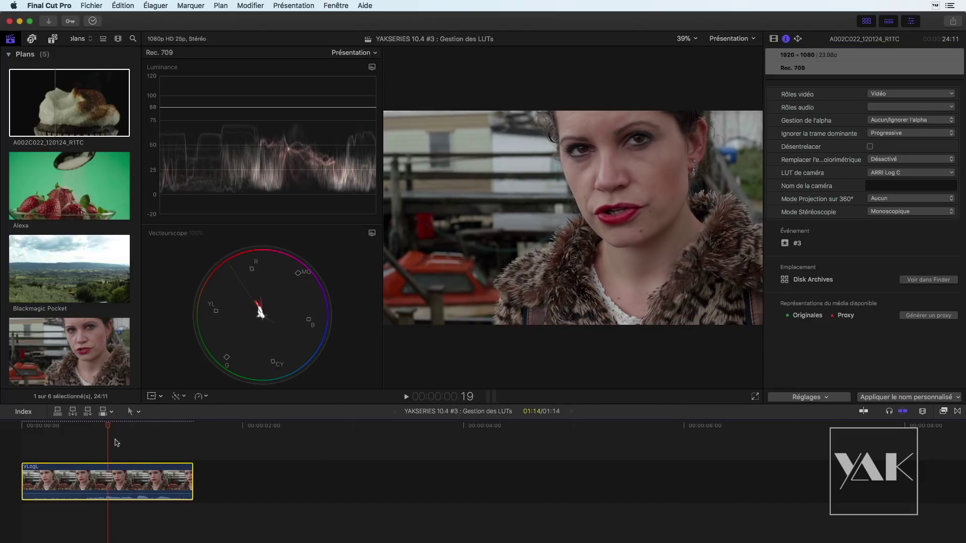
# Set the VLogL source clip's camera LUT to Aucun and enlarge the timeline area.
pyautogui.click(128, 476)
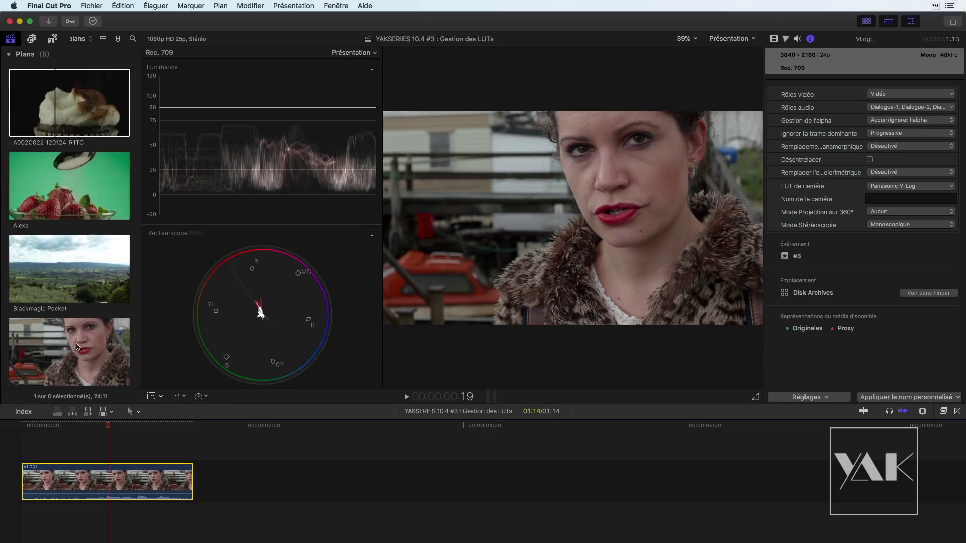
pyautogui.click(78, 347)
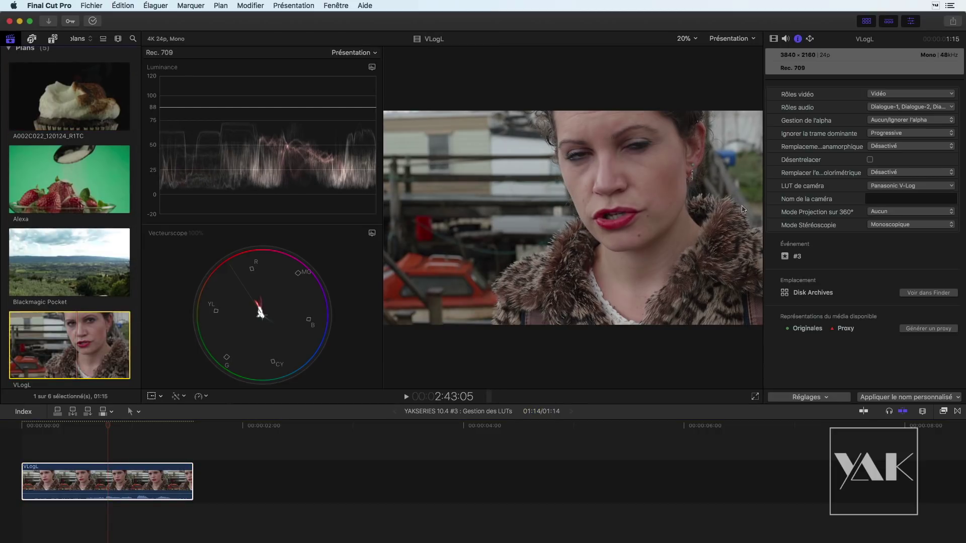
pyautogui.click(886, 186)
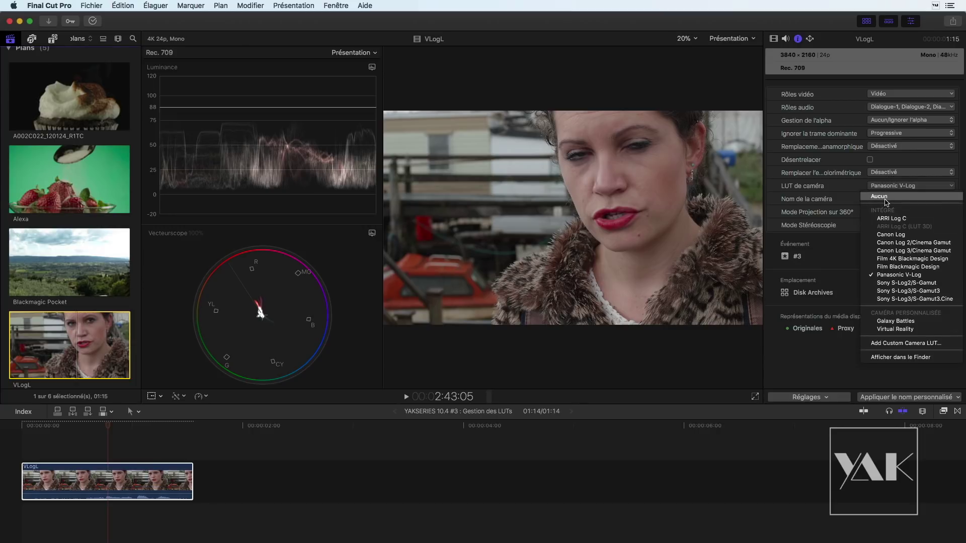
pyautogui.click(887, 199)
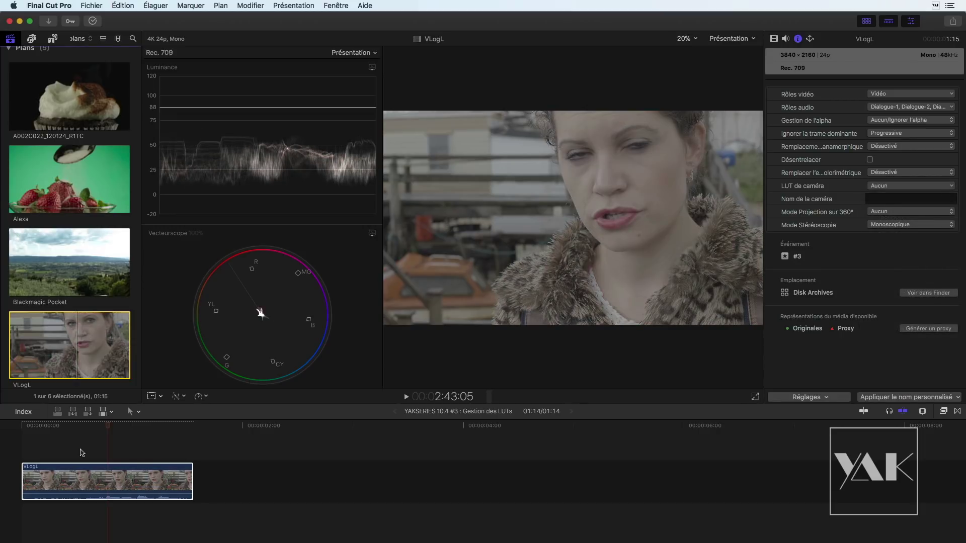
pyautogui.click(107, 427)
pyautogui.click(103, 431)
pyautogui.click(90, 426)
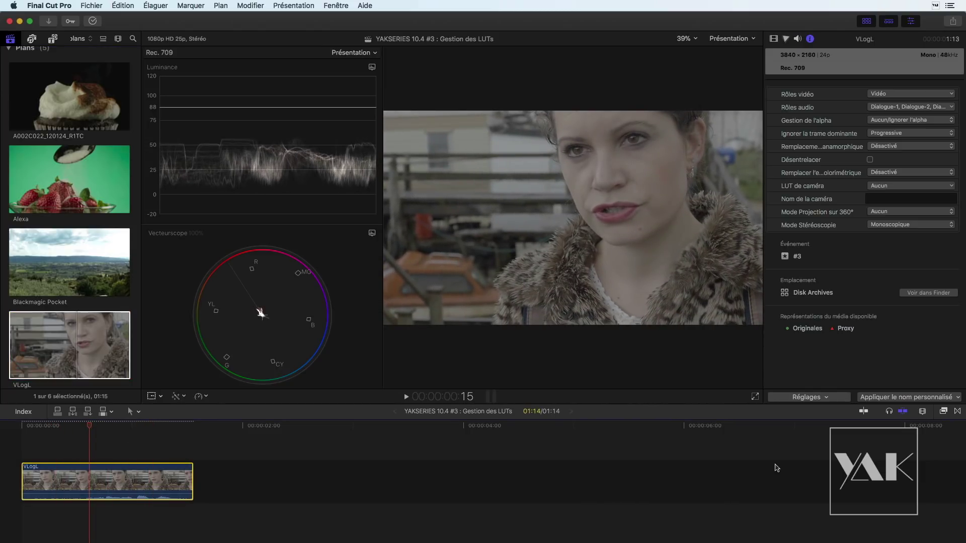
pyautogui.moveTo(689, 404); pyautogui.dragTo(691, 332)
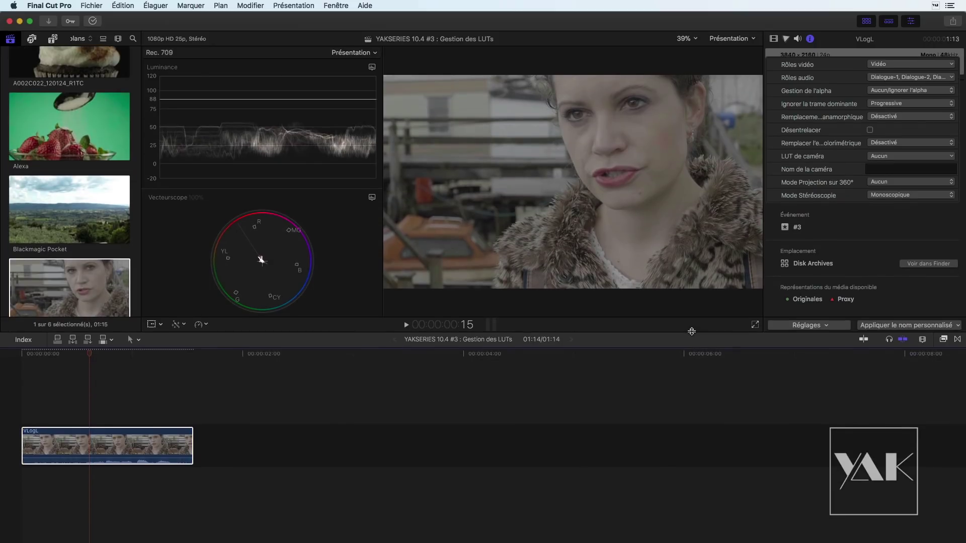
# Drag the LUT personnalisé effect from the Couleur effects onto the VLogL timeline clip.
pyautogui.click(944, 341)
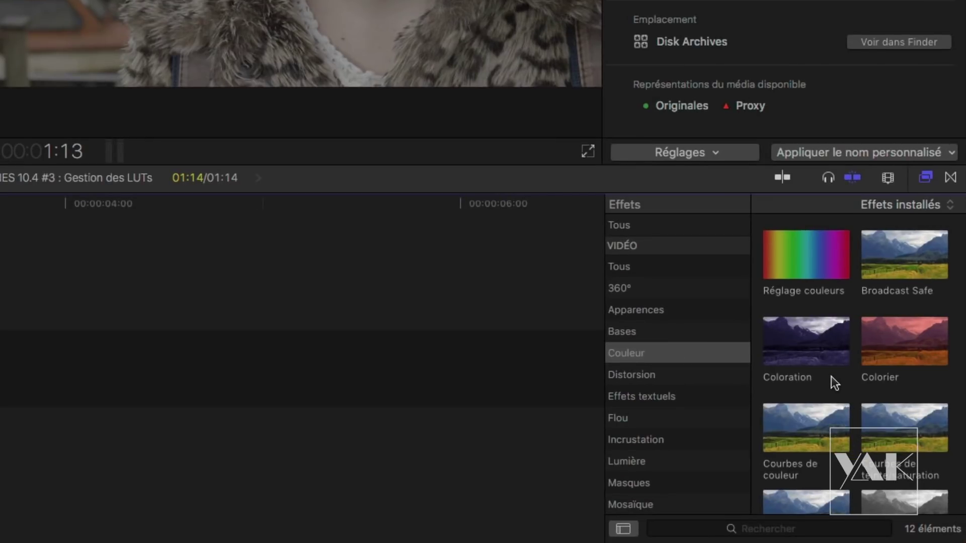
pyautogui.scroll(-3, 831, 382)
pyautogui.scroll(-1, 830, 377)
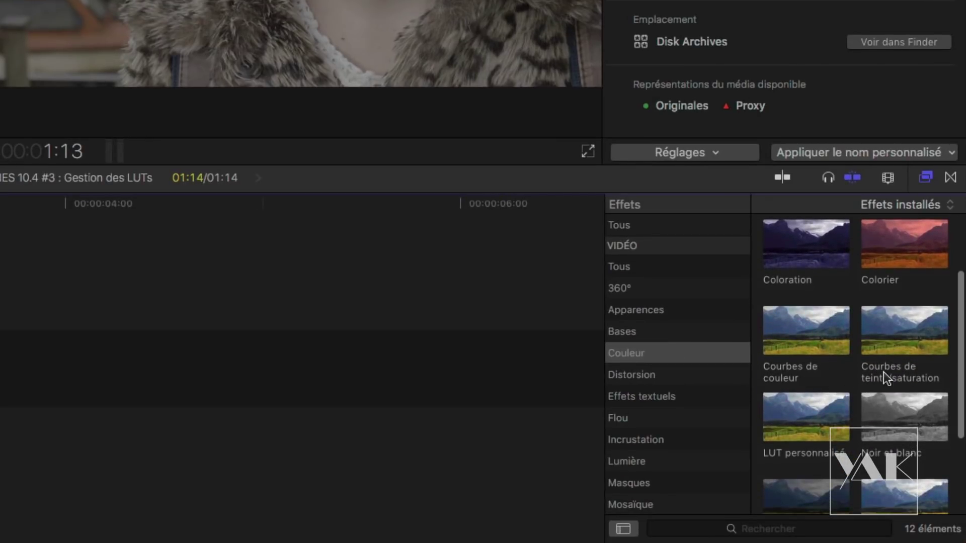
pyautogui.scroll(-5, 885, 372)
pyautogui.scroll(-1, 886, 377)
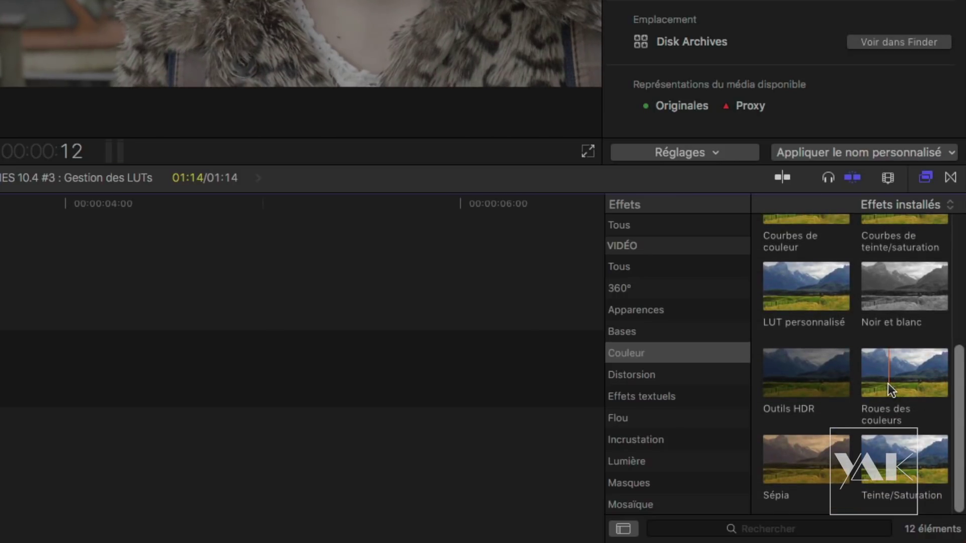
pyautogui.scroll(3, 888, 384)
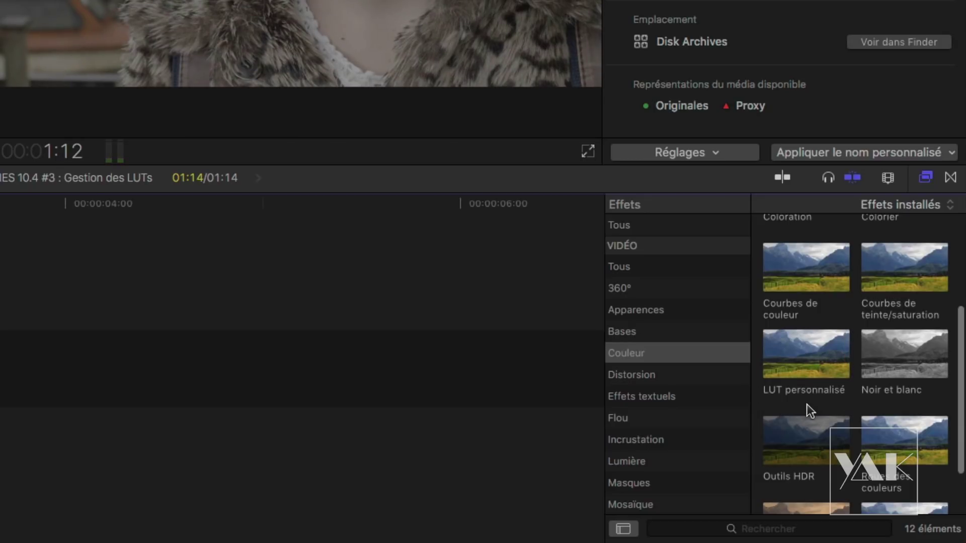
pyautogui.click(813, 370)
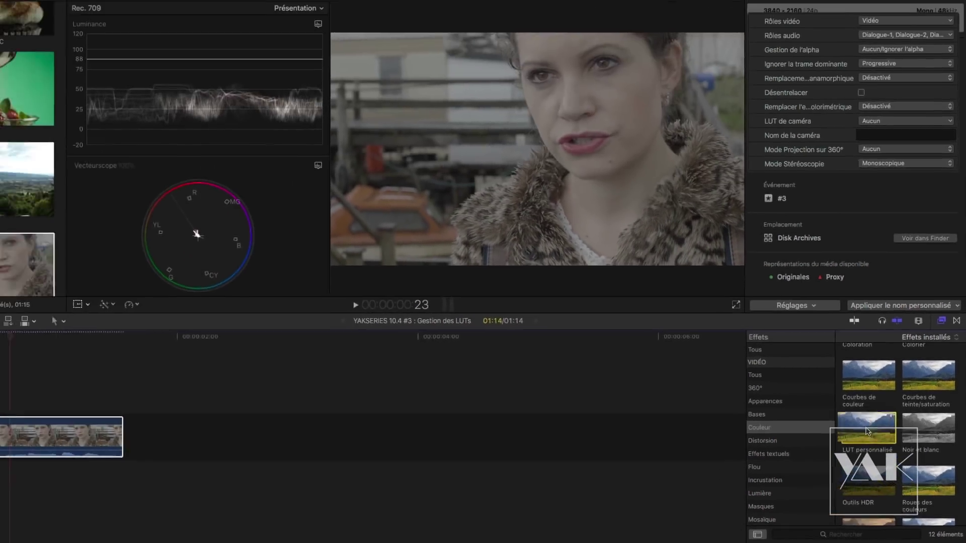
pyautogui.moveTo(867, 431); pyautogui.dragTo(73, 423)
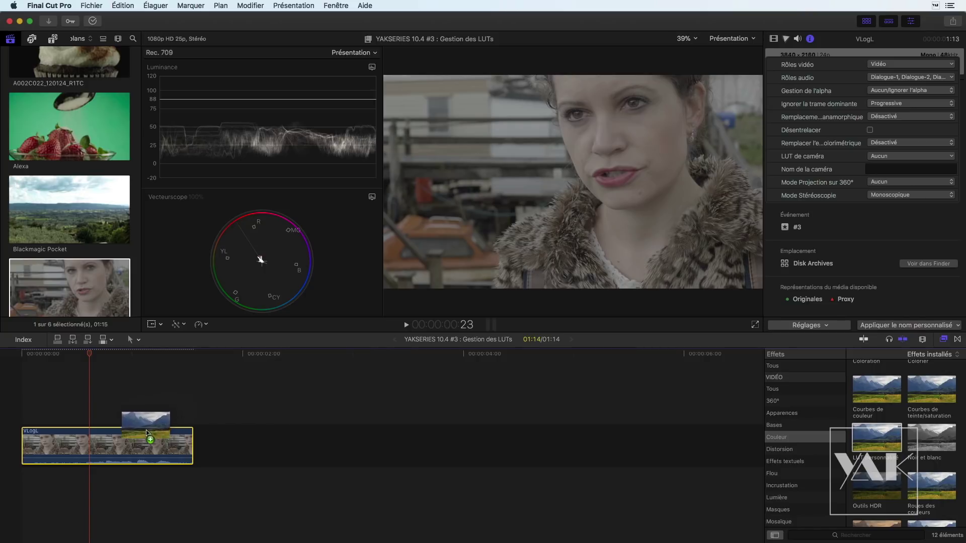
pyautogui.moveTo(147, 433); pyautogui.dragTo(140, 442)
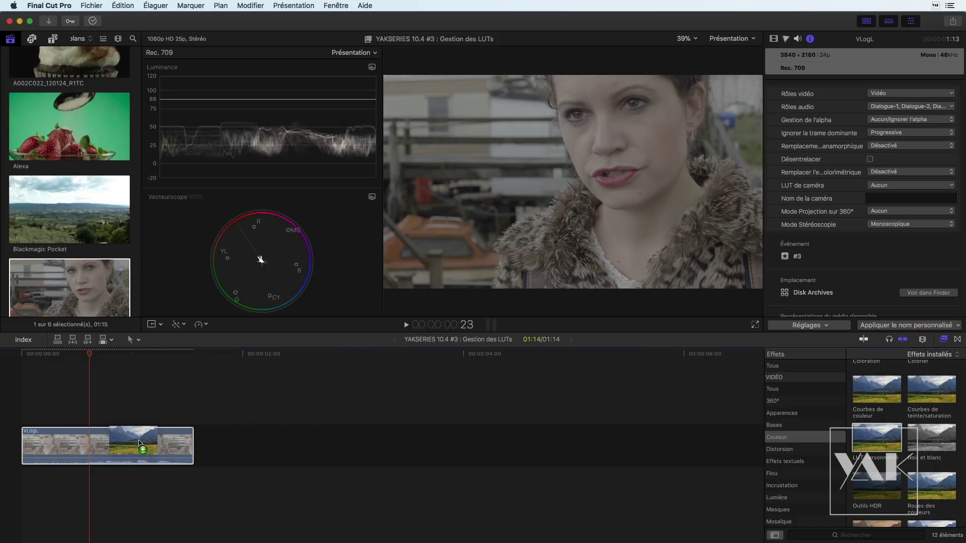
pyautogui.moveTo(140, 442); pyautogui.dragTo(141, 443)
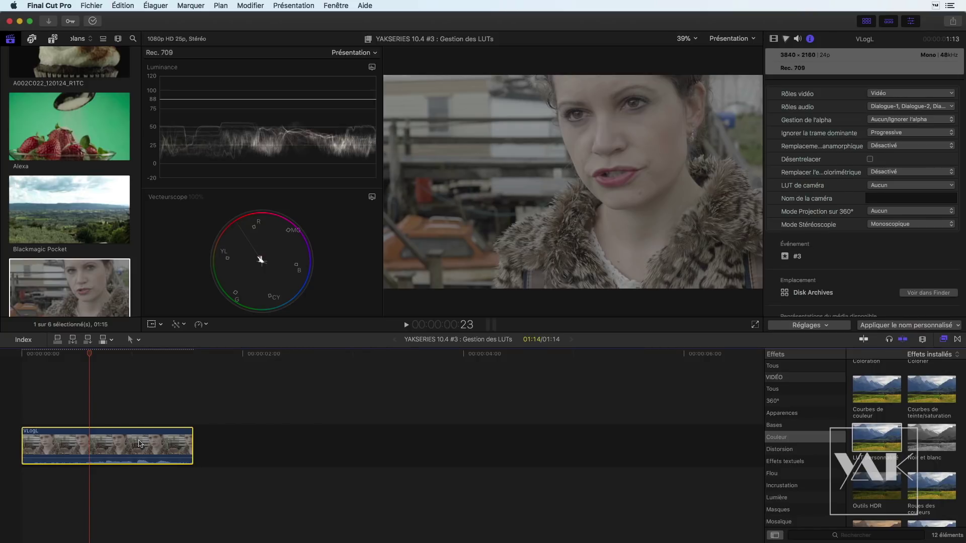
pyautogui.moveTo(131, 355); pyautogui.dragTo(148, 361)
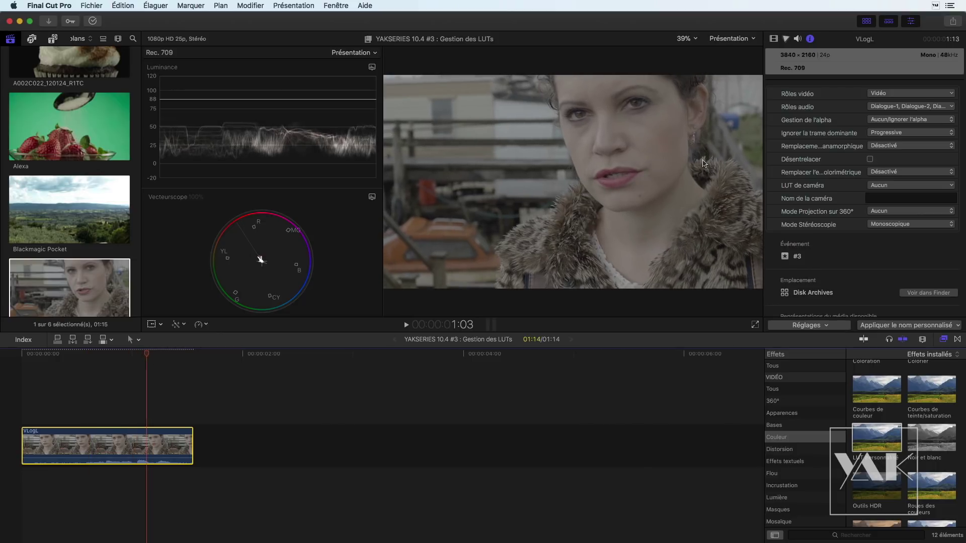
# Show the LUT personnalisé settings in the Video inspector and browse its LUT menu's mLUT submenu.
pyautogui.click(773, 39)
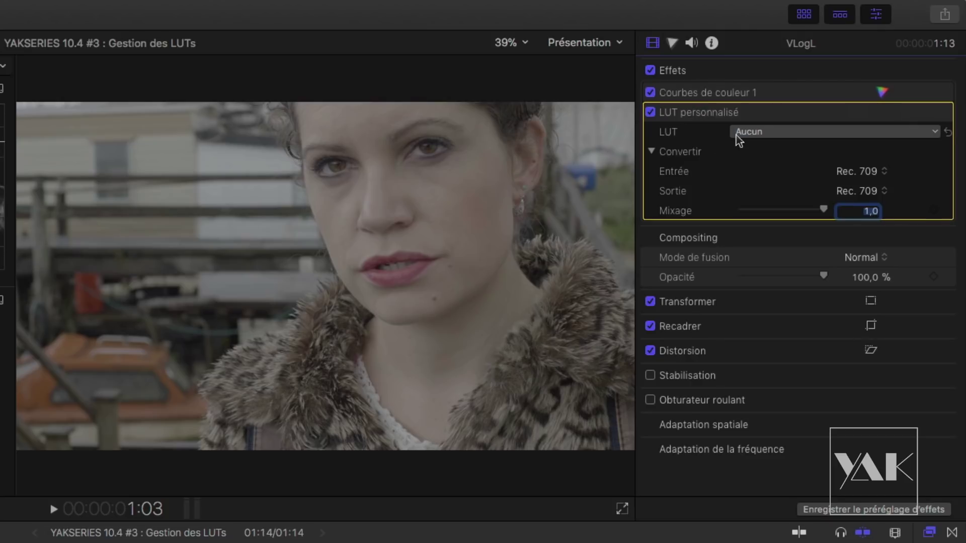
pyautogui.click(755, 135)
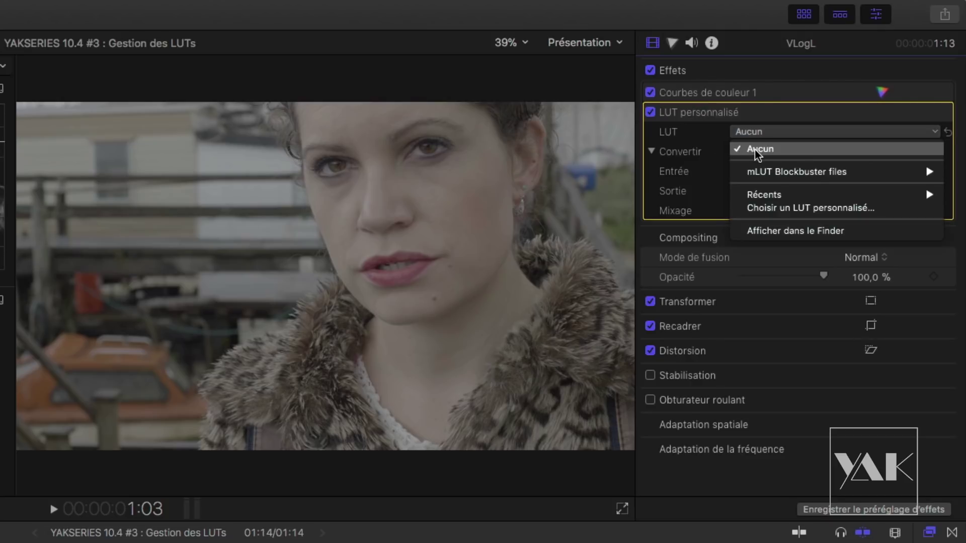
pyautogui.moveTo(757, 177)
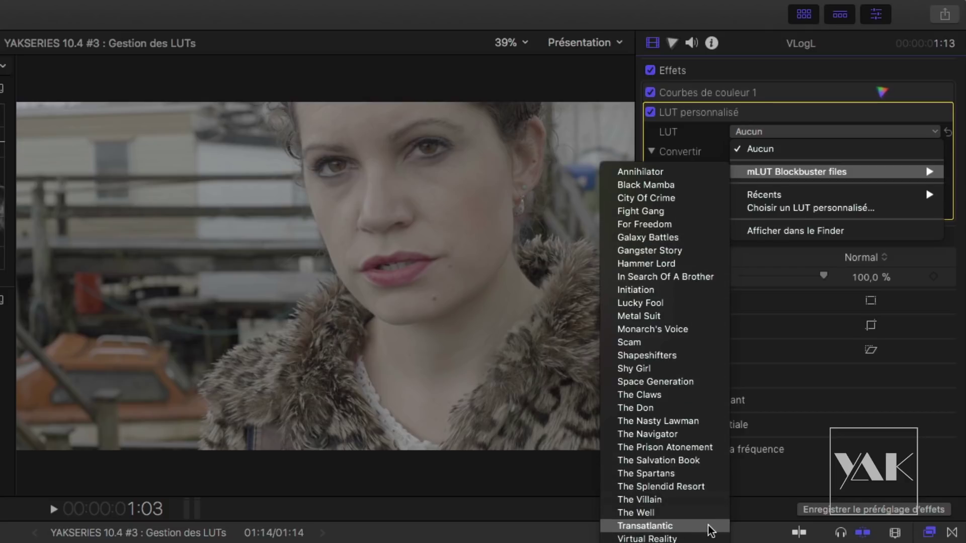
pyautogui.click(838, 430)
pyautogui.click(760, 132)
pyautogui.moveTo(768, 201)
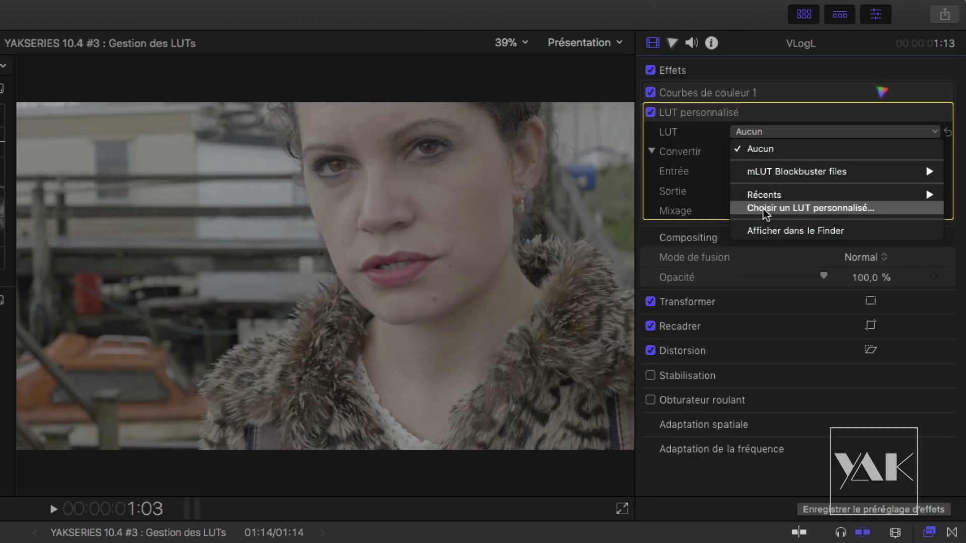
# Load The Spartans.cube as the VLogL clip's custom LUT.
pyautogui.click(764, 211)
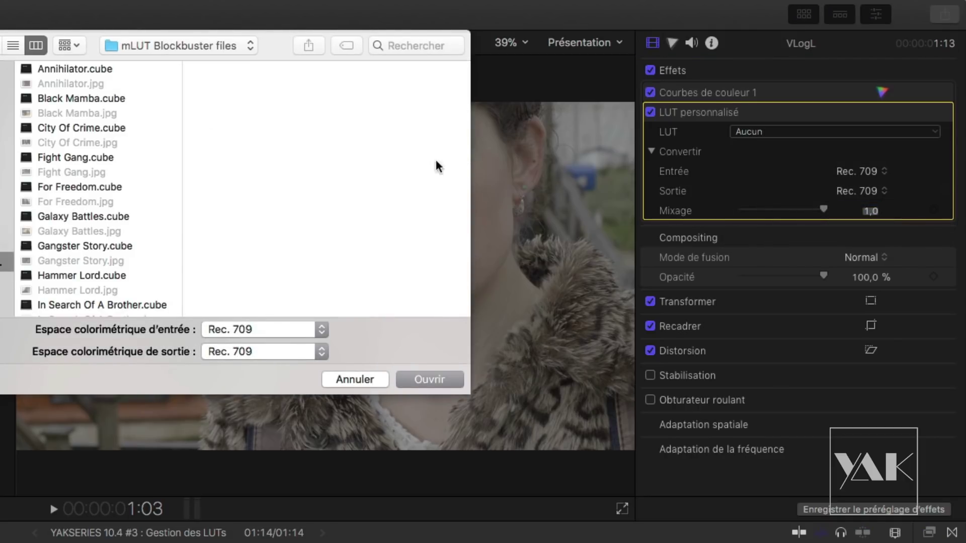
pyautogui.scroll(-5, 92, 244)
pyautogui.scroll(-10, 96, 242)
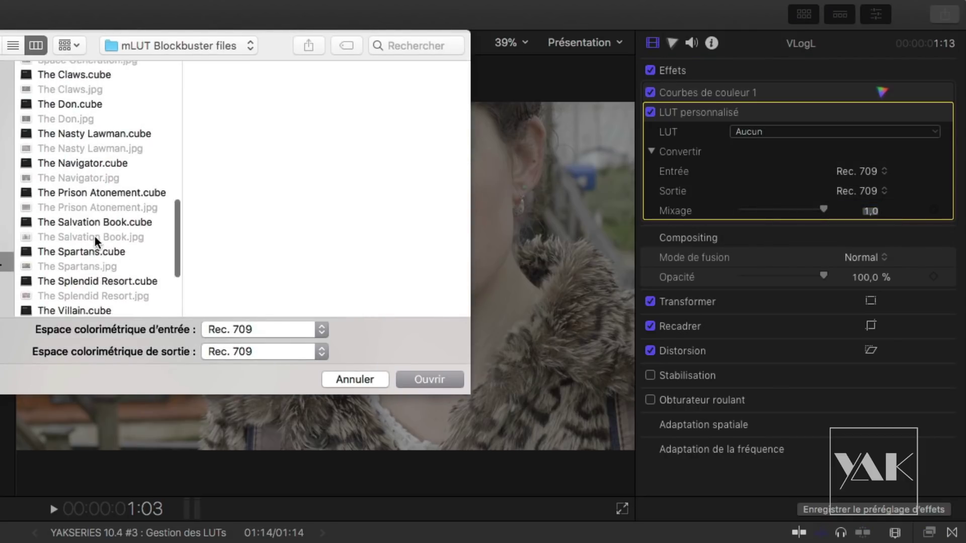
pyautogui.scroll(-2, 96, 242)
pyautogui.scroll(-5, 96, 241)
pyautogui.scroll(5, 96, 243)
pyautogui.scroll(2, 96, 243)
pyautogui.click(88, 225)
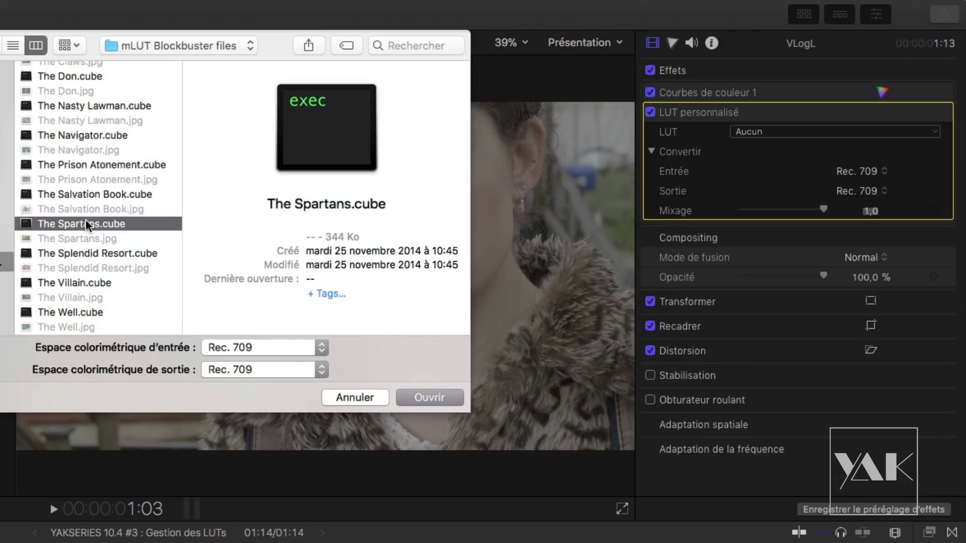
pyautogui.click(417, 402)
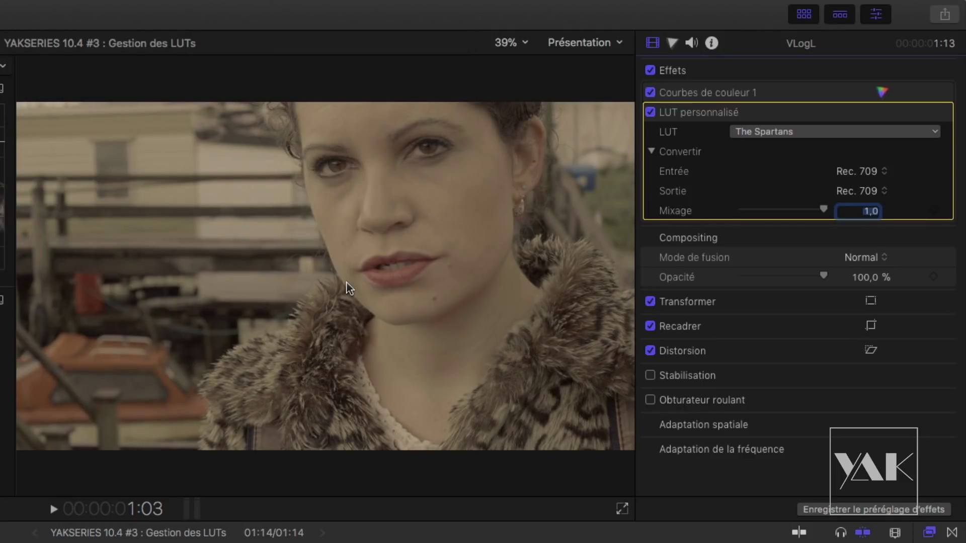
# Replace that LUT with Virtual Reality.cube from the custom LUT file browser.
pyautogui.click(766, 133)
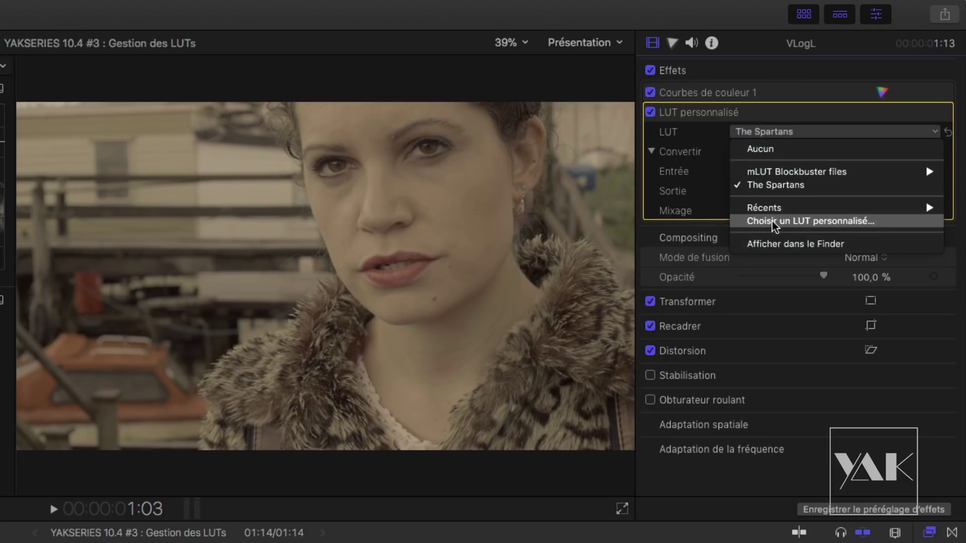
pyautogui.click(775, 222)
pyautogui.scroll(-10, 83, 237)
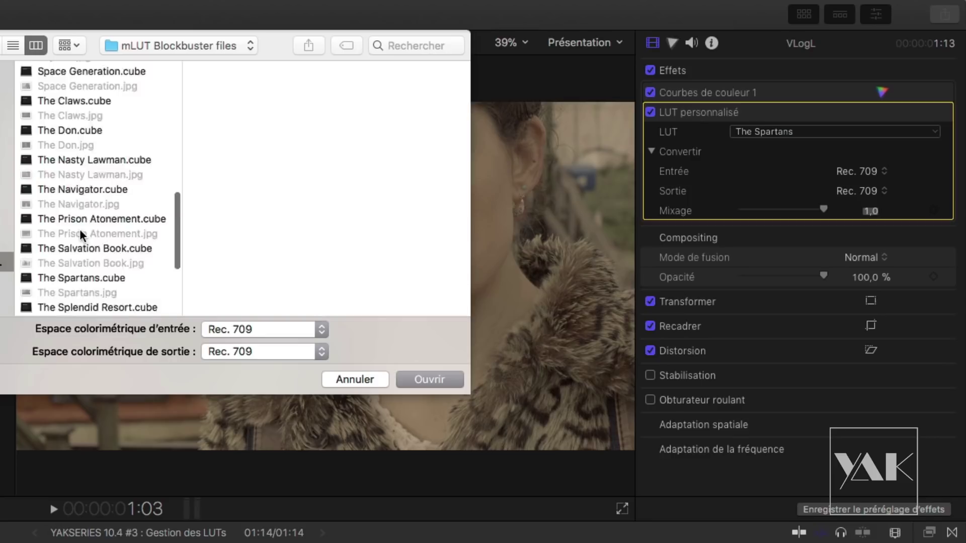
pyautogui.scroll(-5, 82, 242)
pyautogui.click(77, 266)
pyautogui.click(439, 401)
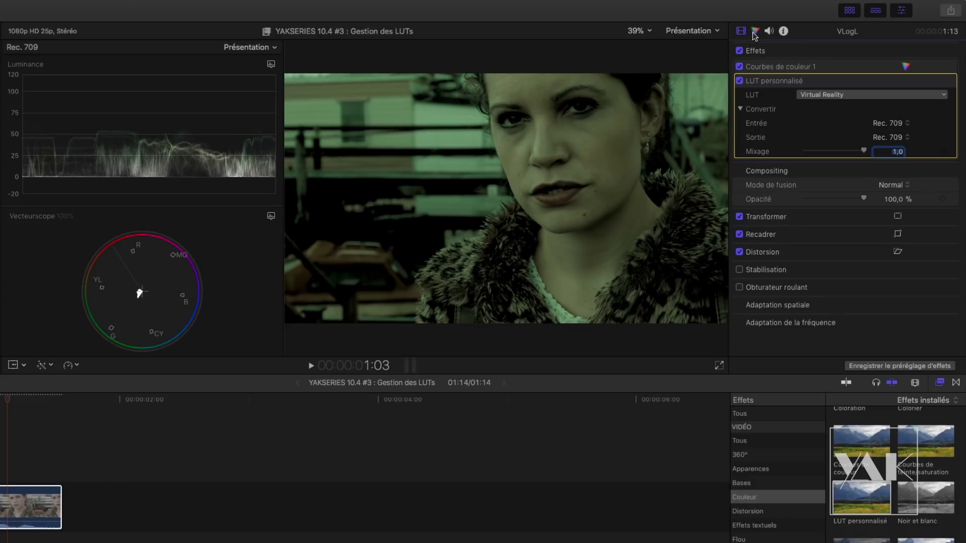
# Adjust the VLogL Luminance curve's shadows, add a highlight point, and shift the midtone point.
pyautogui.click(755, 32)
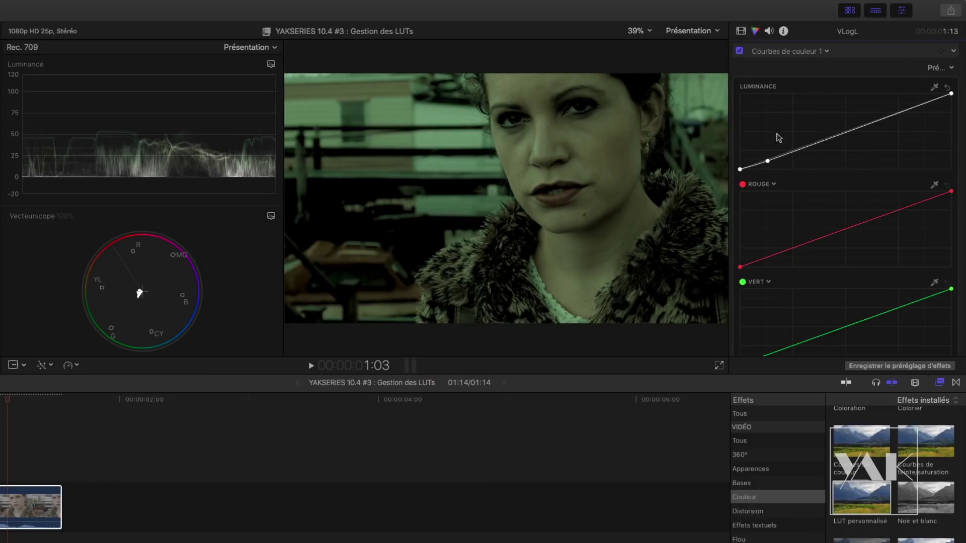
pyautogui.moveTo(767, 161); pyautogui.dragTo(766, 154)
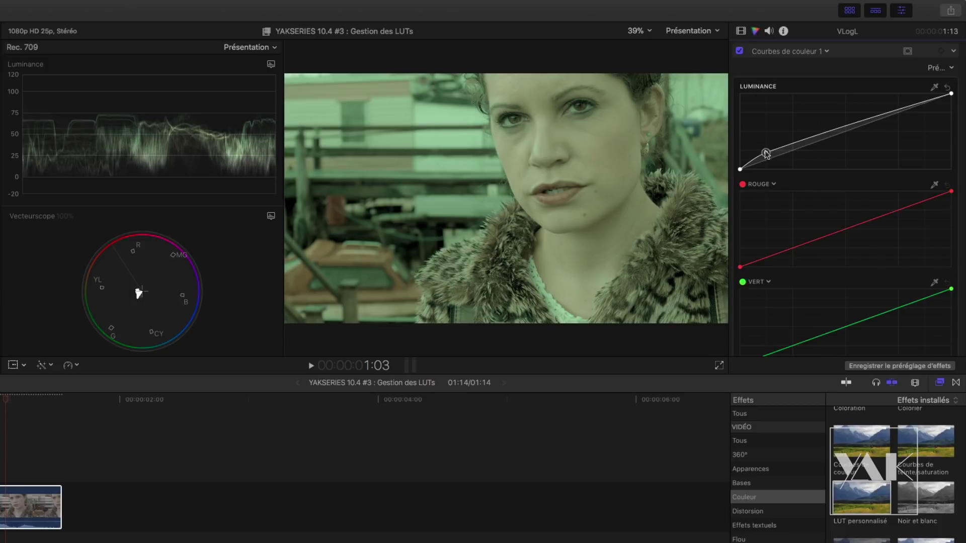
pyautogui.moveTo(827, 134); pyautogui.dragTo(827, 138)
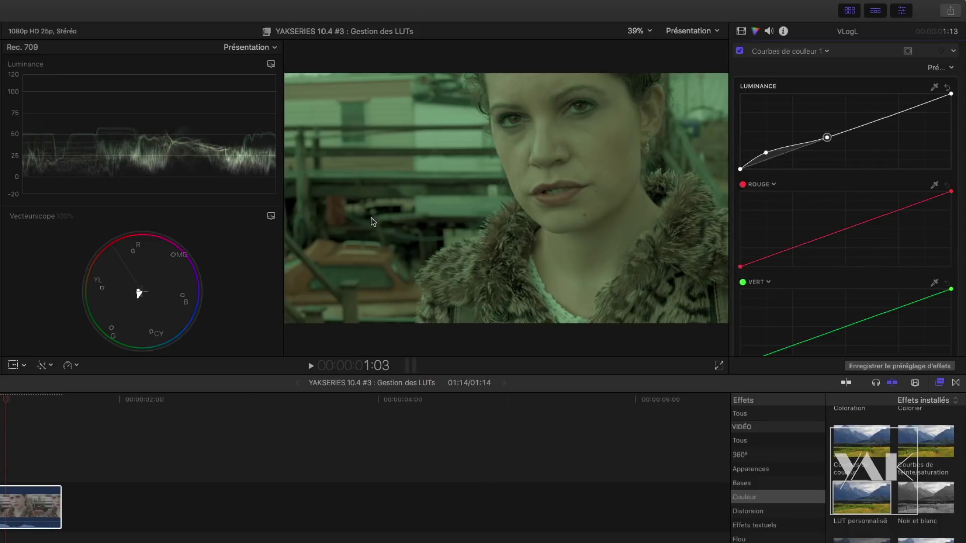
pyautogui.click(912, 107)
pyautogui.moveTo(912, 107)
pyautogui.mouseDown()
pyautogui.moveTo(918, 119)
pyautogui.moveTo(913, 101)
pyautogui.mouseUp()
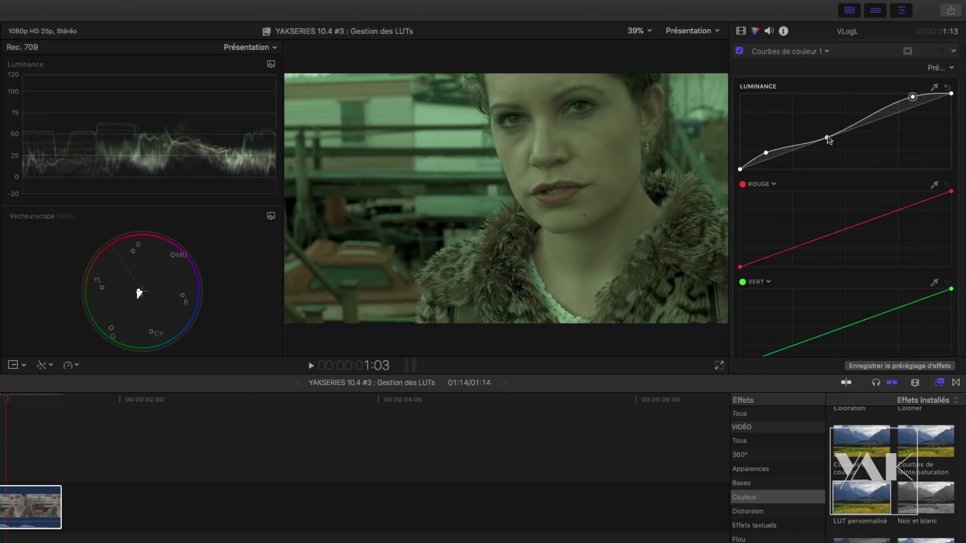
pyautogui.moveTo(828, 138); pyautogui.dragTo(841, 134)
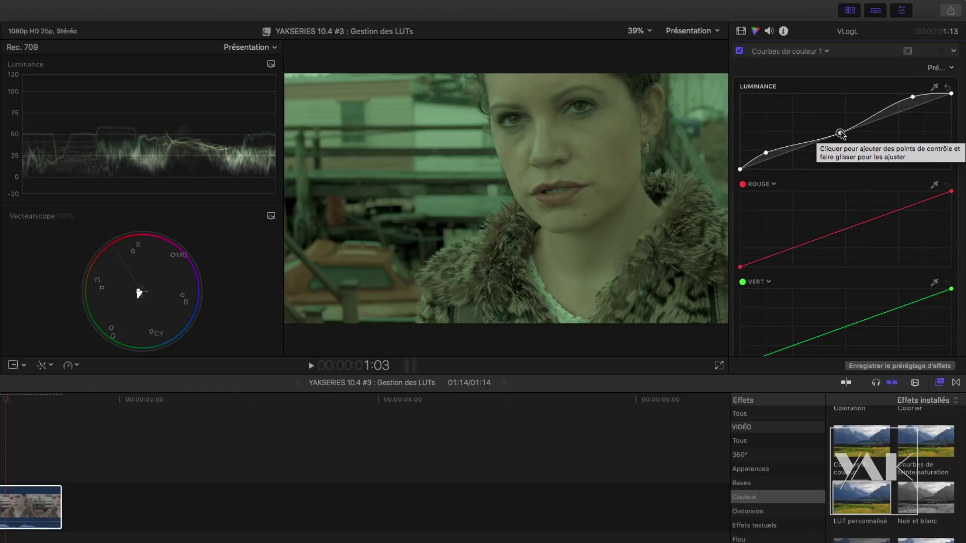
pyautogui.click(839, 133)
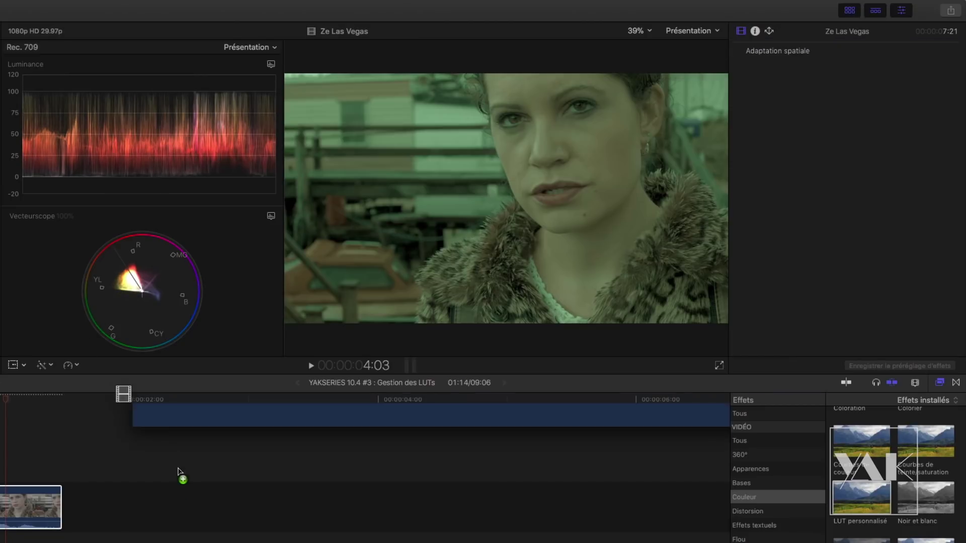
# Place Ze Las Vegas after the first clip and grade it with LUT personnalisé set to Virtual Reality.
pyautogui.moveTo(506, 199); pyautogui.dragTo(77, 502)
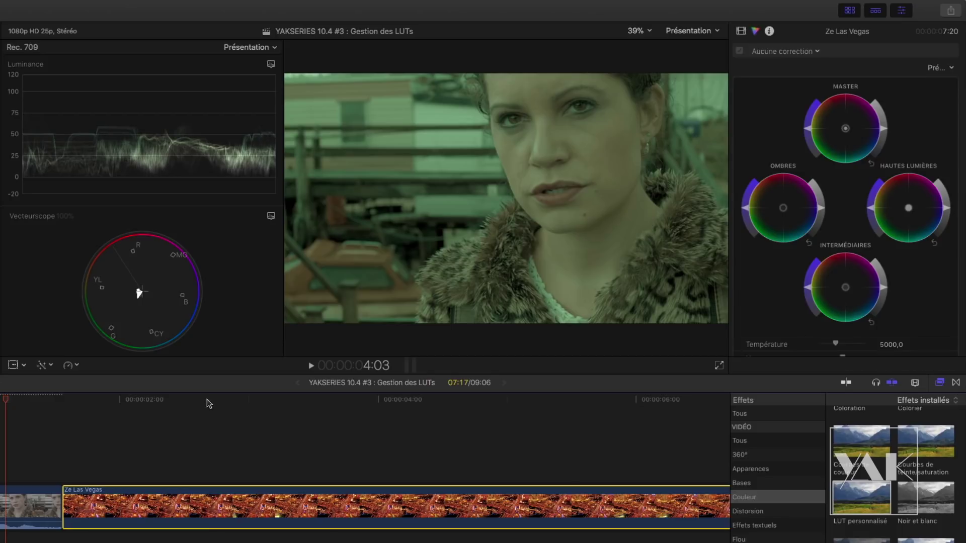
pyautogui.click(211, 399)
pyautogui.moveTo(845, 500); pyautogui.dragTo(497, 516)
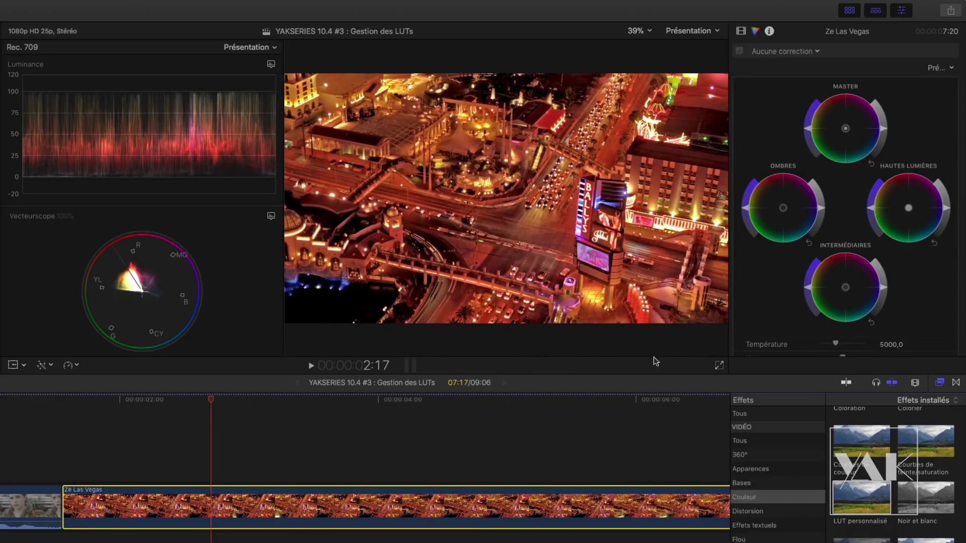
pyautogui.click(740, 32)
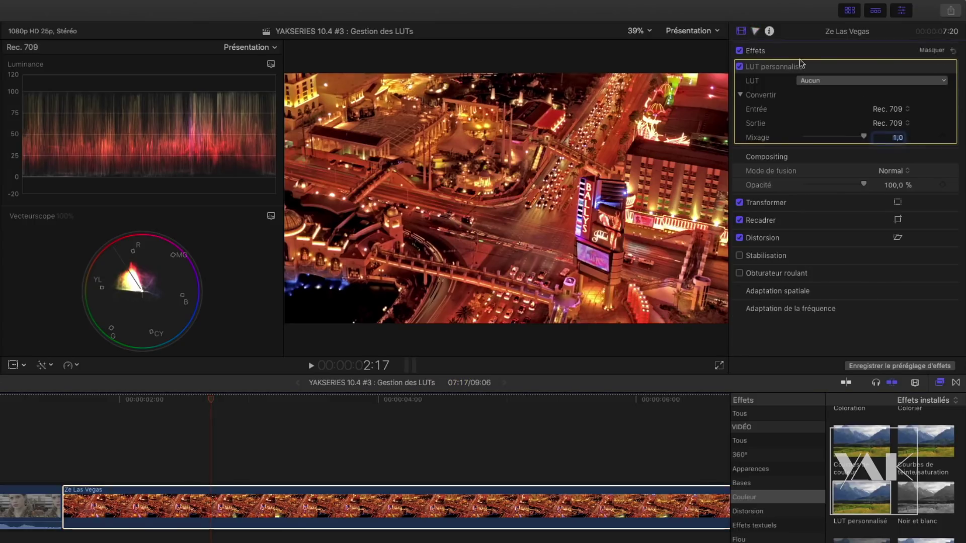
pyautogui.click(830, 81)
pyautogui.moveTo(830, 110)
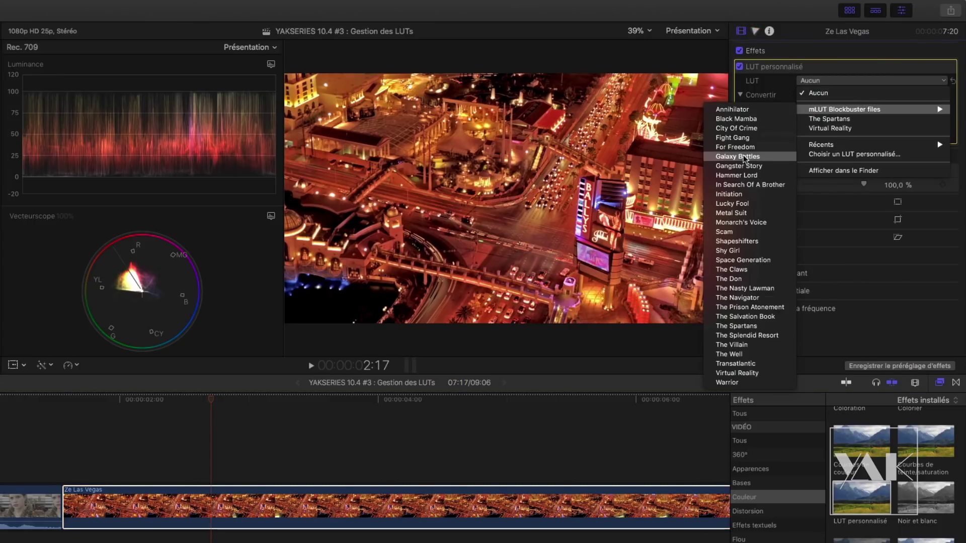
pyautogui.click(760, 372)
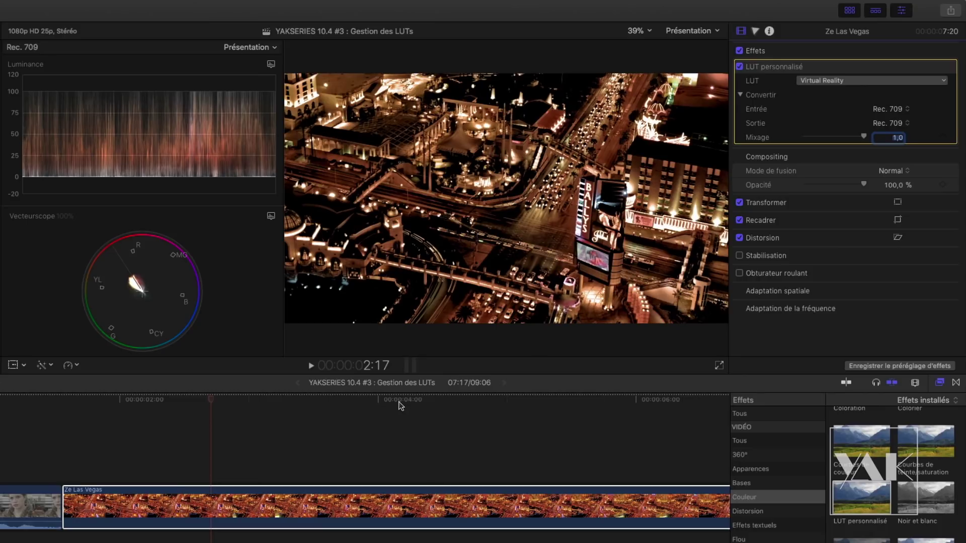
# Scrub to the 3-second mark and play back the Virtual Reality-graded Las Vegas clip.
pyautogui.click(450, 400)
pyautogui.click(249, 400)
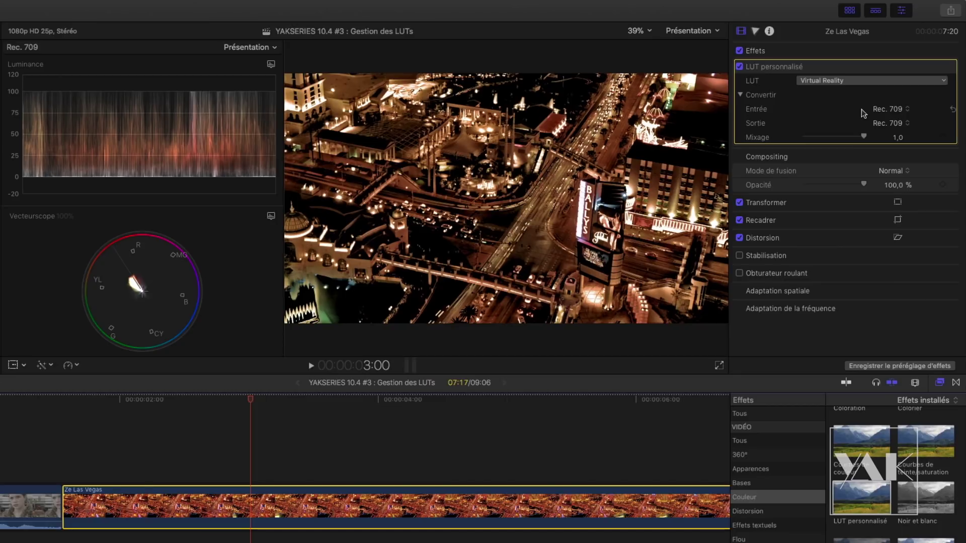
pyautogui.press('space')
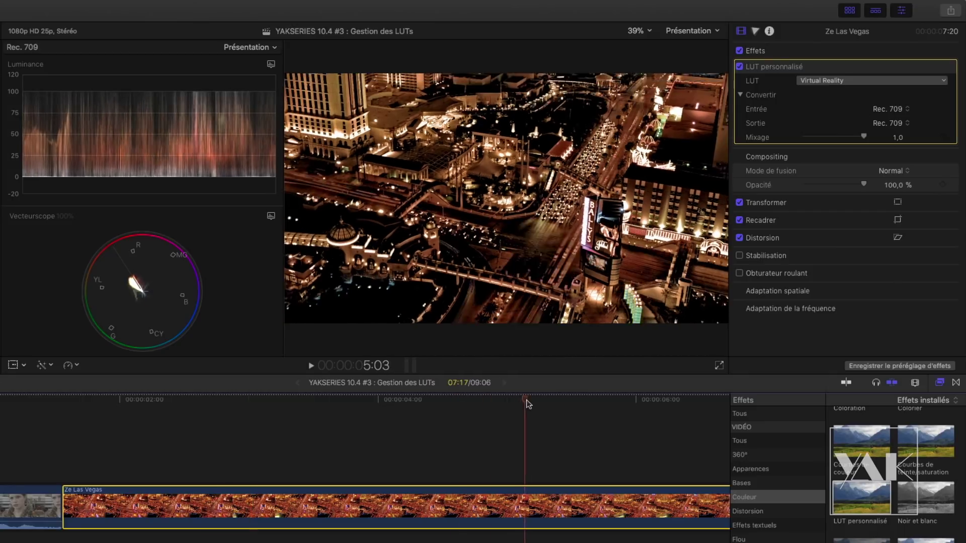
pyautogui.press('space')
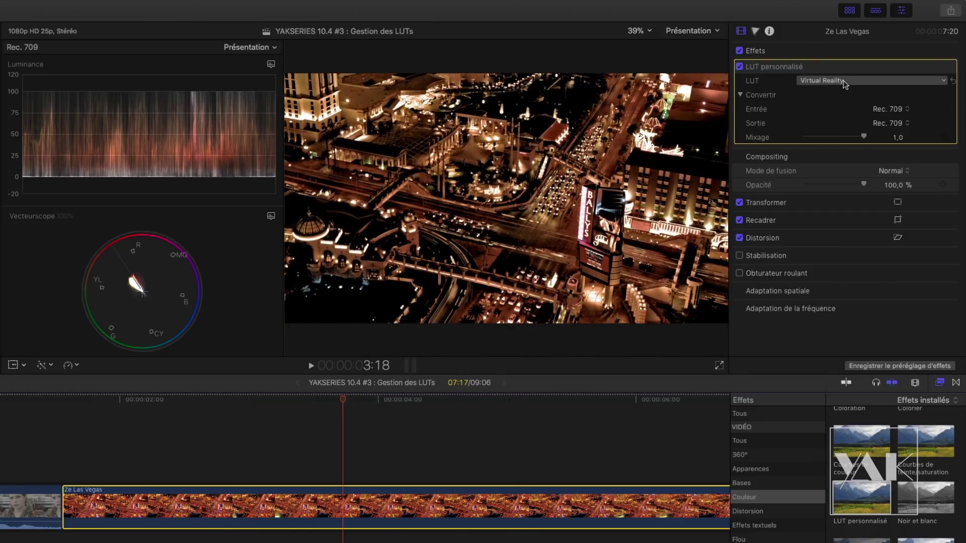
pyautogui.click(847, 82)
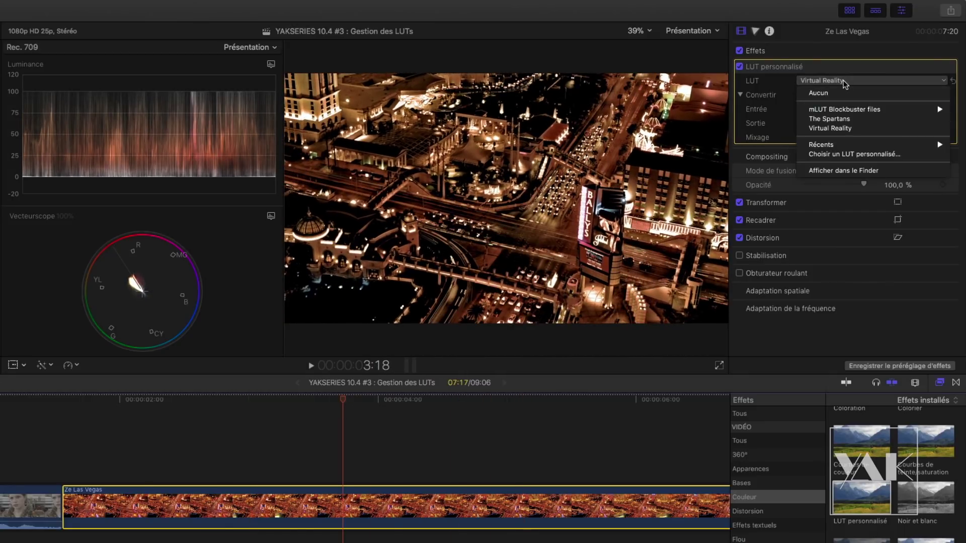
# Reveal Virtual Reality.cube in Finder using Afficher dans le Finder.
pyautogui.click(847, 171)
pyautogui.hscroll(-3, 421, 304)
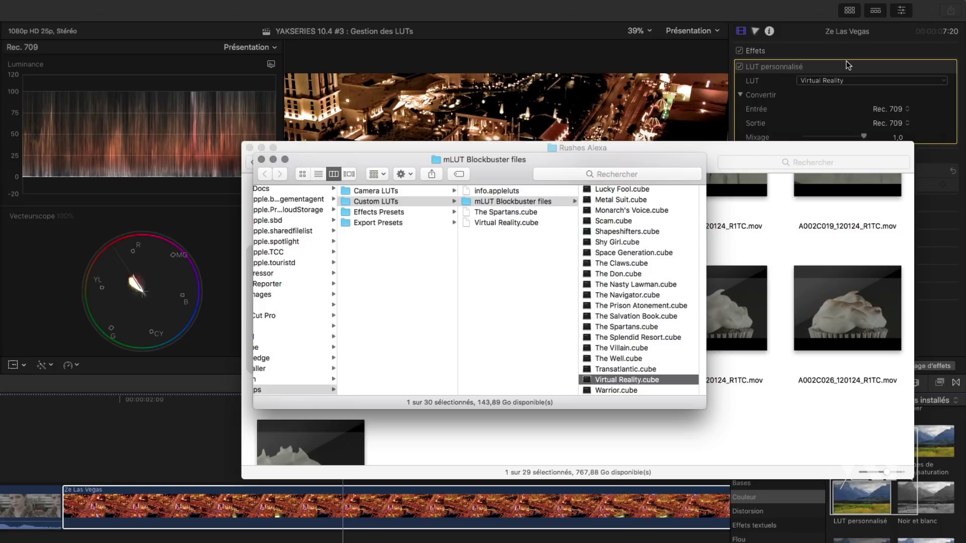
# Back in Final Cut Pro, switch the Las Vegas clip's LUT to mLUT Blockbuster files > Lucky Fool.
pyautogui.click(805, 104)
pyautogui.click(820, 81)
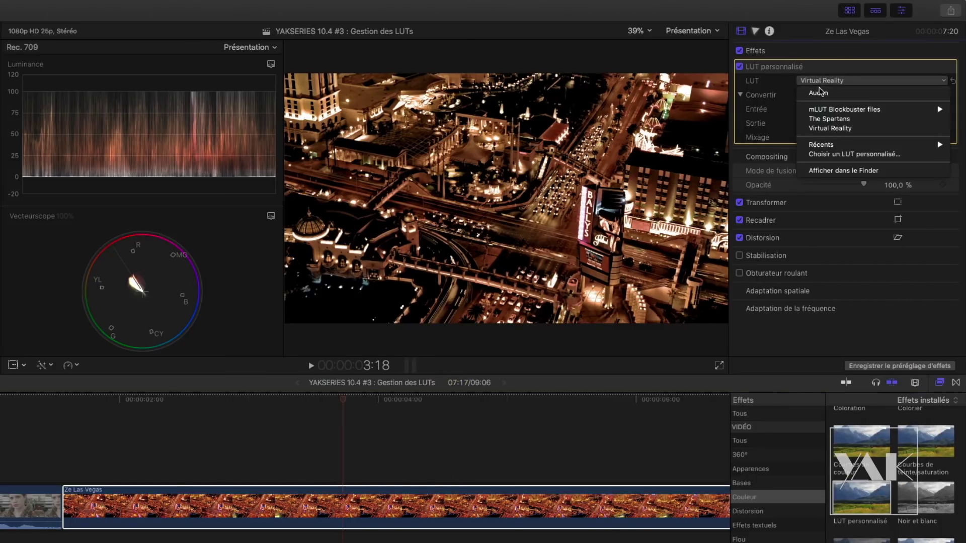
pyautogui.moveTo(821, 109)
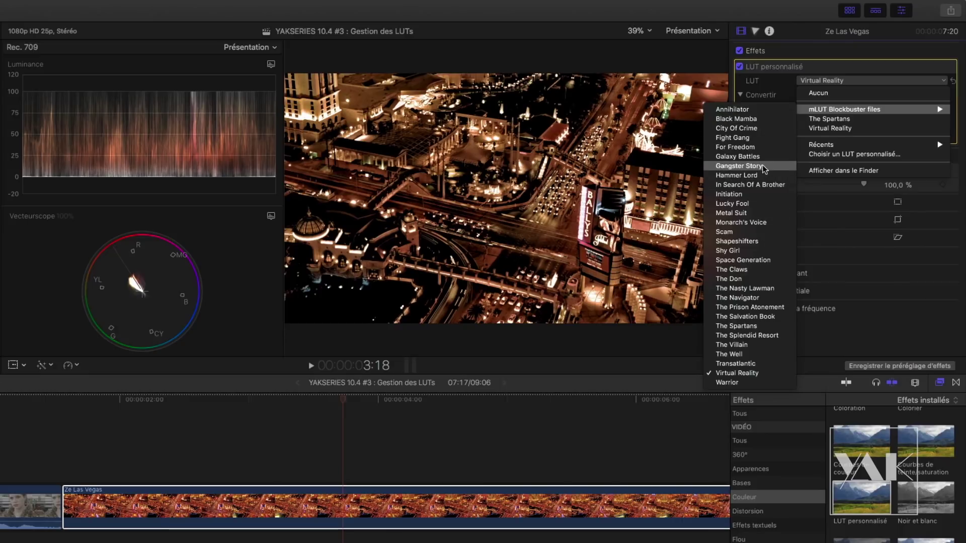
pyautogui.click(764, 203)
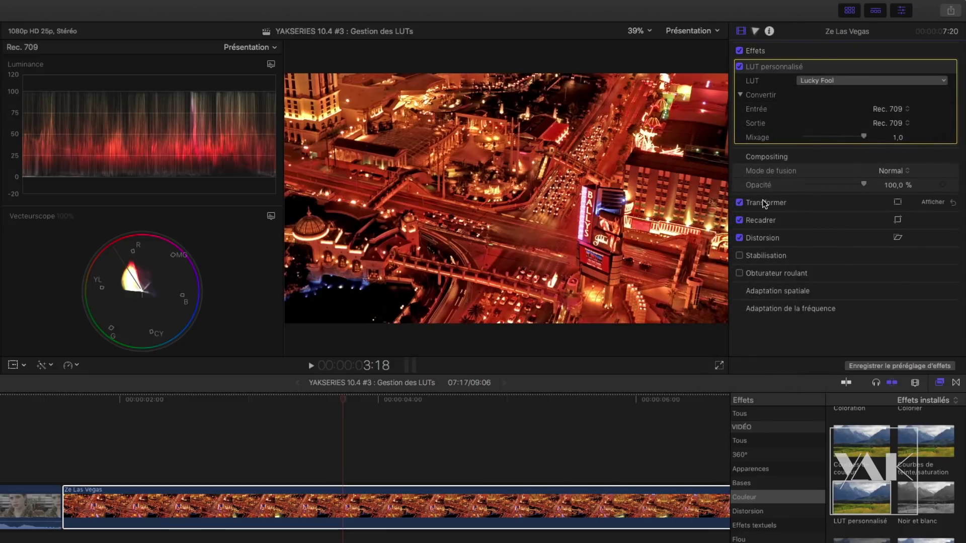
# Clear the Récents list of recently used LUTs.
pyautogui.click(822, 82)
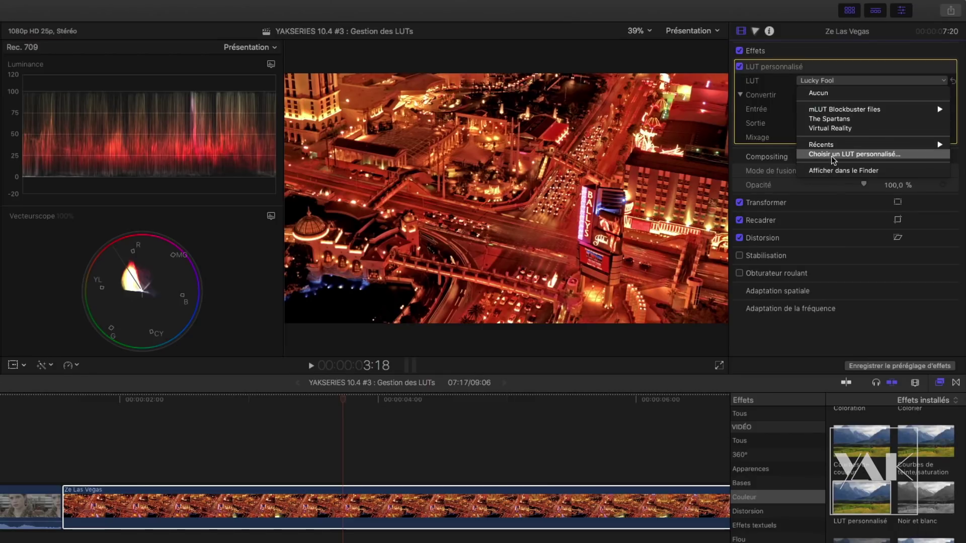
pyautogui.moveTo(825, 146)
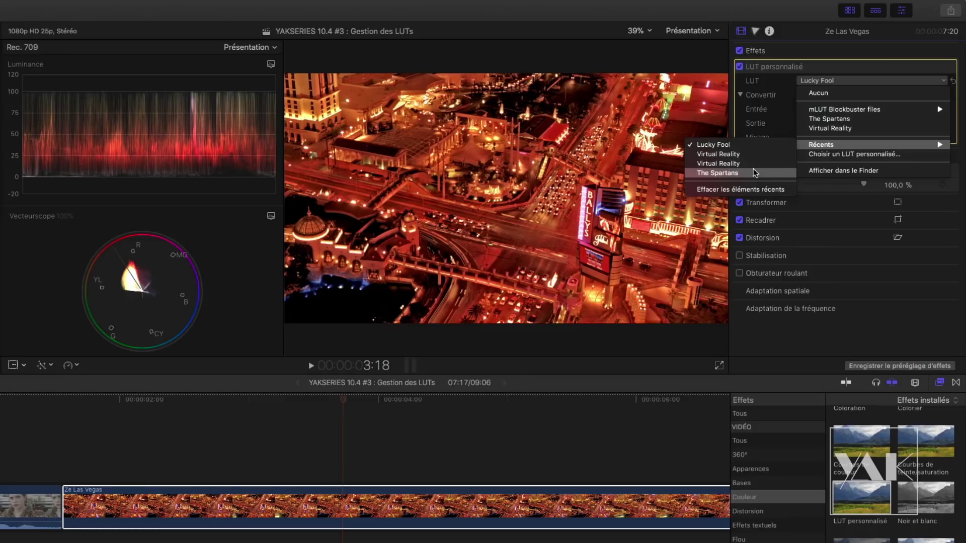
pyautogui.click(760, 189)
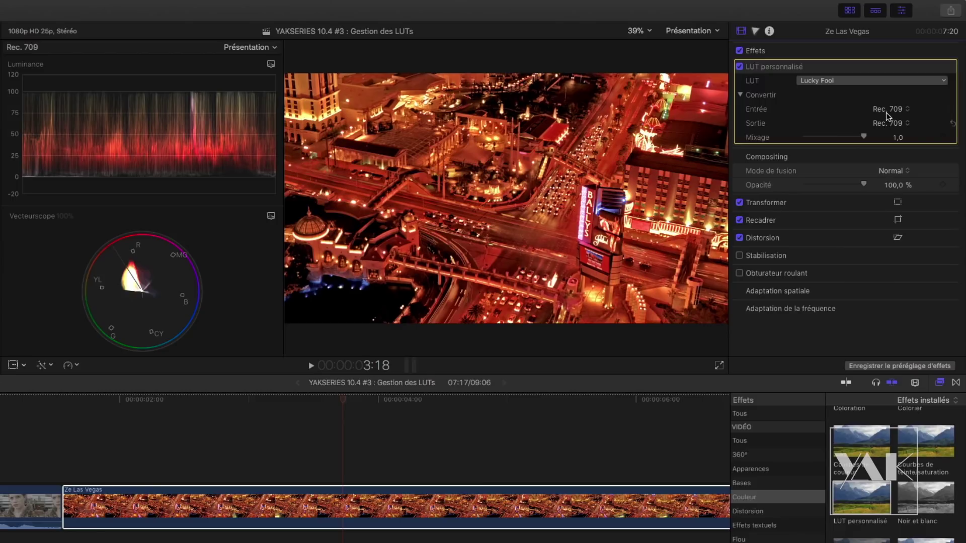
pyautogui.click(888, 112)
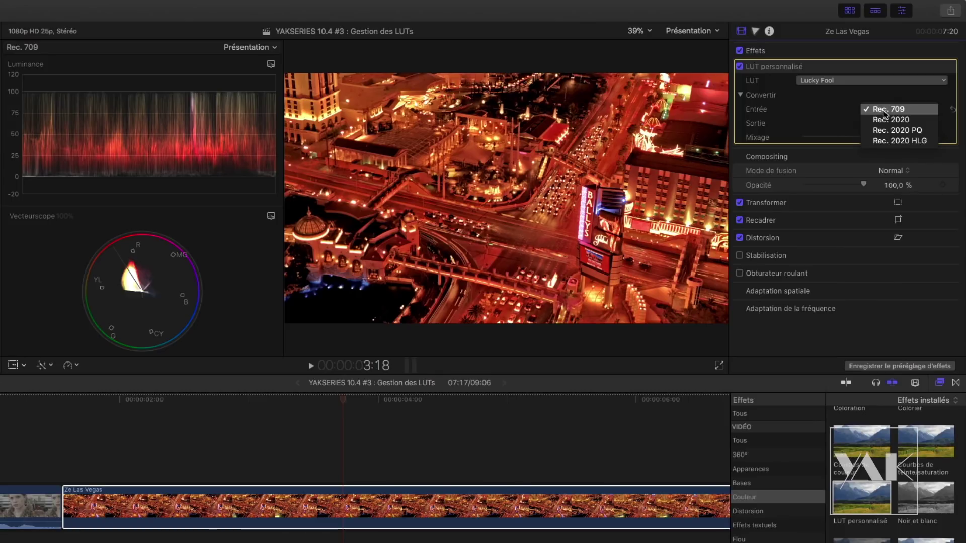
pyautogui.click(890, 119)
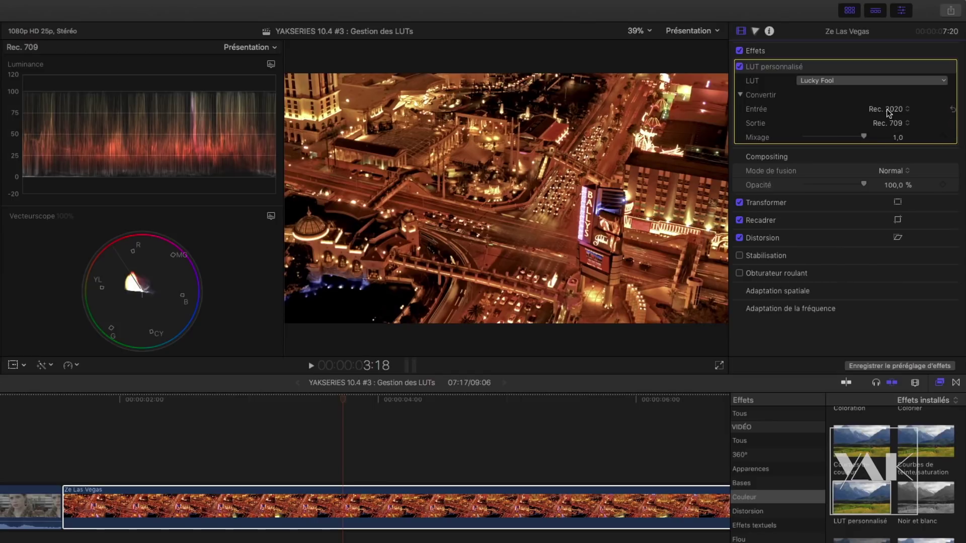
pyautogui.click(889, 110)
pyautogui.click(884, 99)
pyautogui.moveTo(863, 136)
pyautogui.mouseDown()
pyautogui.moveTo(832, 141)
pyautogui.moveTo(905, 133)
pyautogui.mouseUp()
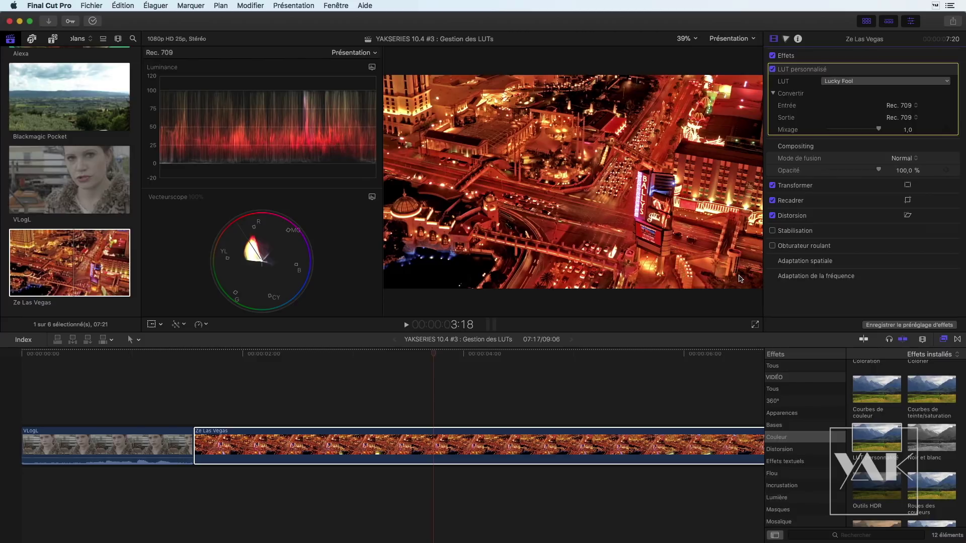
# Check the camera LUT settings of the VLogL, Blackmagic Pocket and Alexa clips in the Info inspector.
pyautogui.click(71, 191)
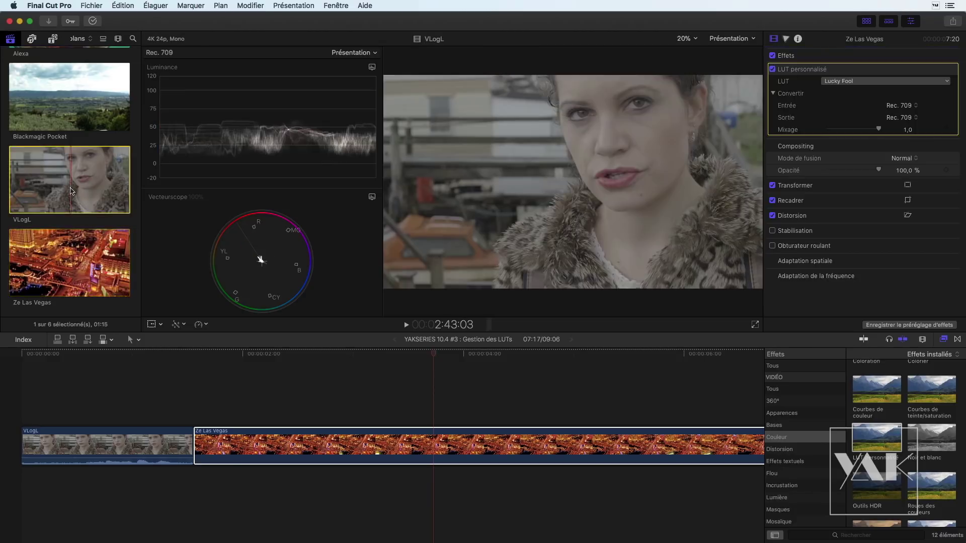
pyautogui.click(798, 39)
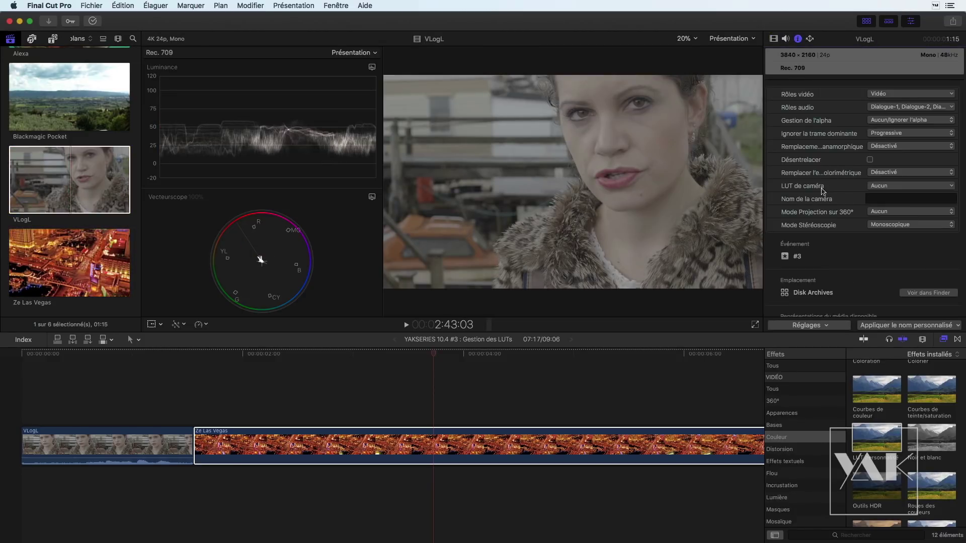
pyautogui.click(890, 186)
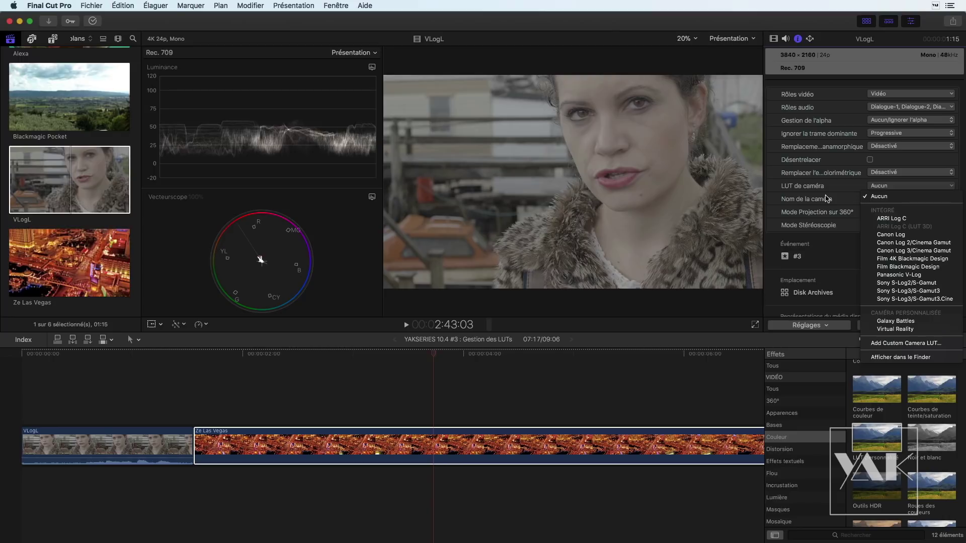
pyautogui.click(825, 198)
pyautogui.click(90, 104)
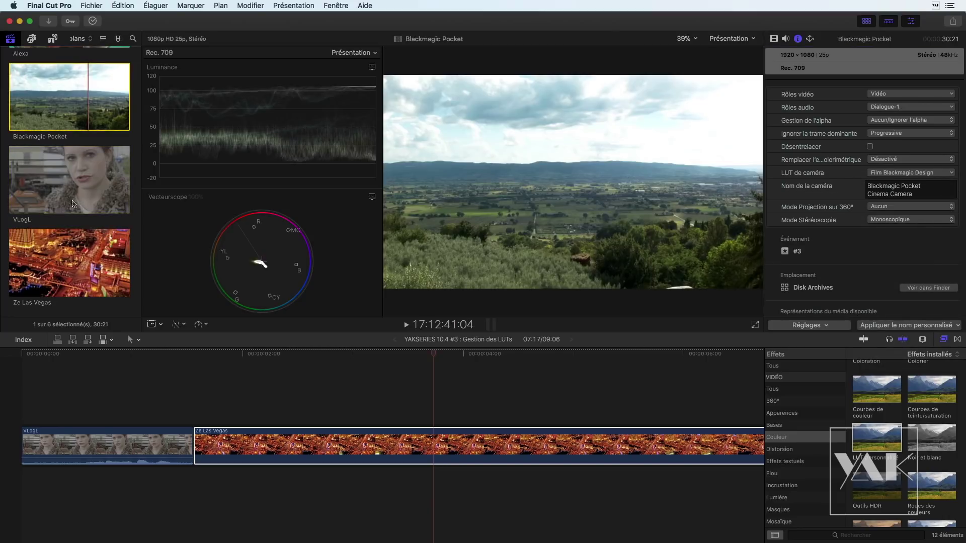
pyautogui.scroll(3, 87, 207)
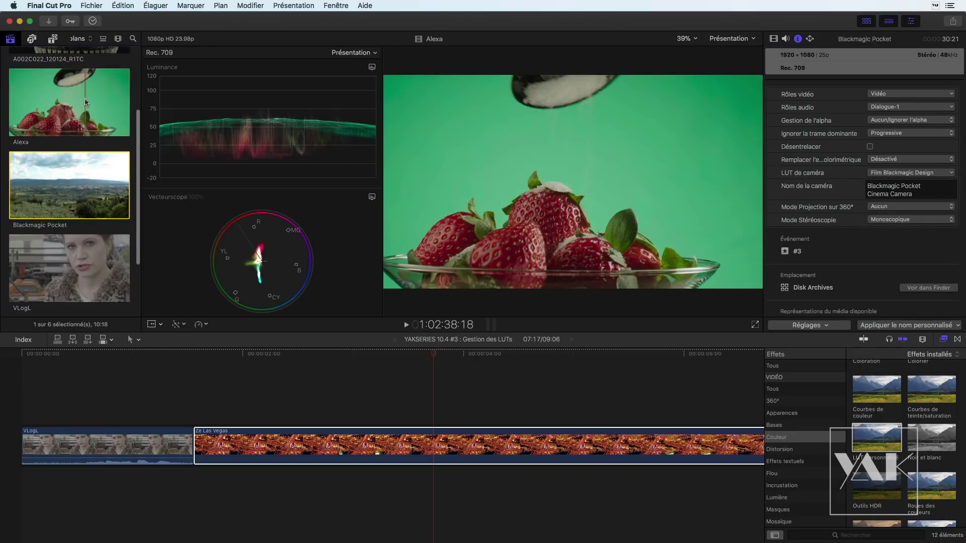
pyautogui.click(86, 102)
pyautogui.scroll(2, 81, 95)
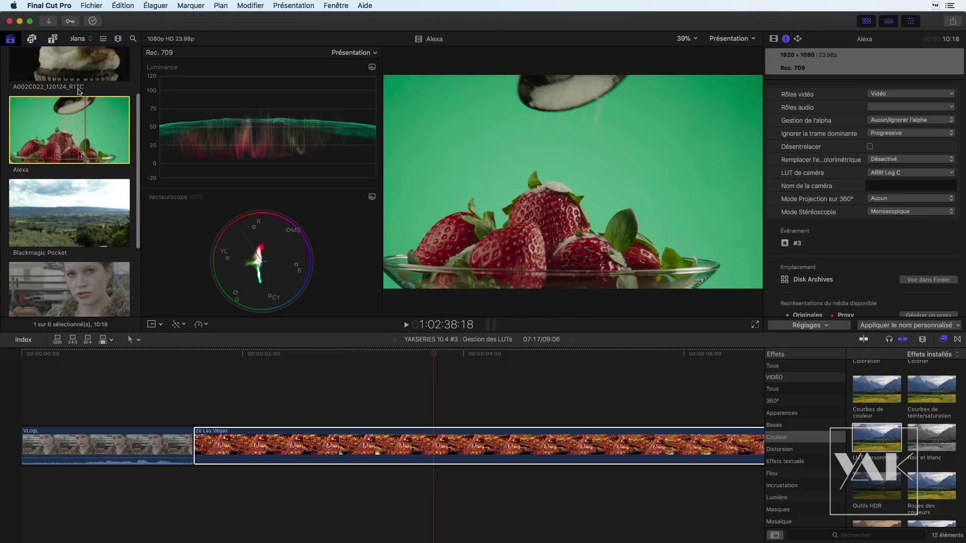
# Select all four clips through VLogL and apply the Galaxy Battles camera LUT.
pyautogui.click(78, 80)
pyautogui.keyDown('shift'); pyautogui.click(73, 301); pyautogui.keyUp('shift')
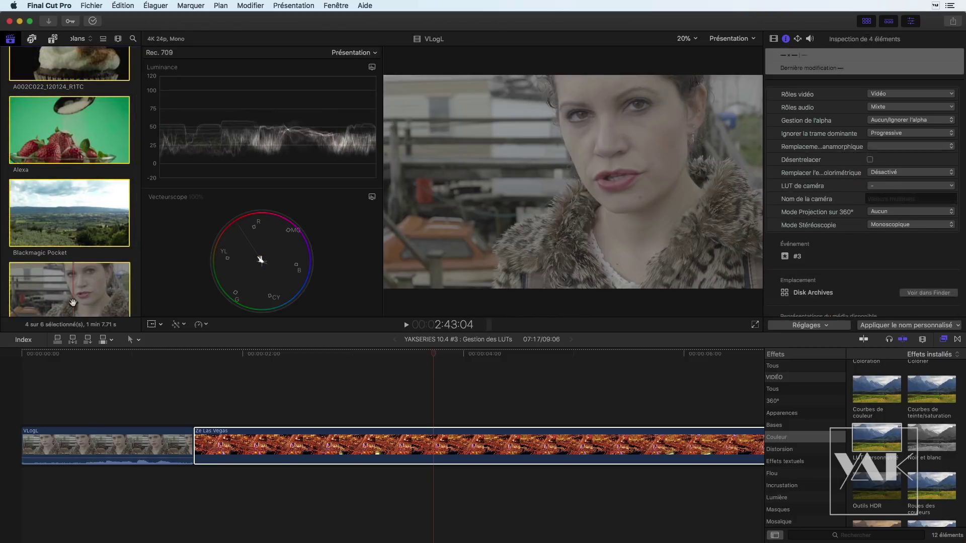
pyautogui.click(905, 189)
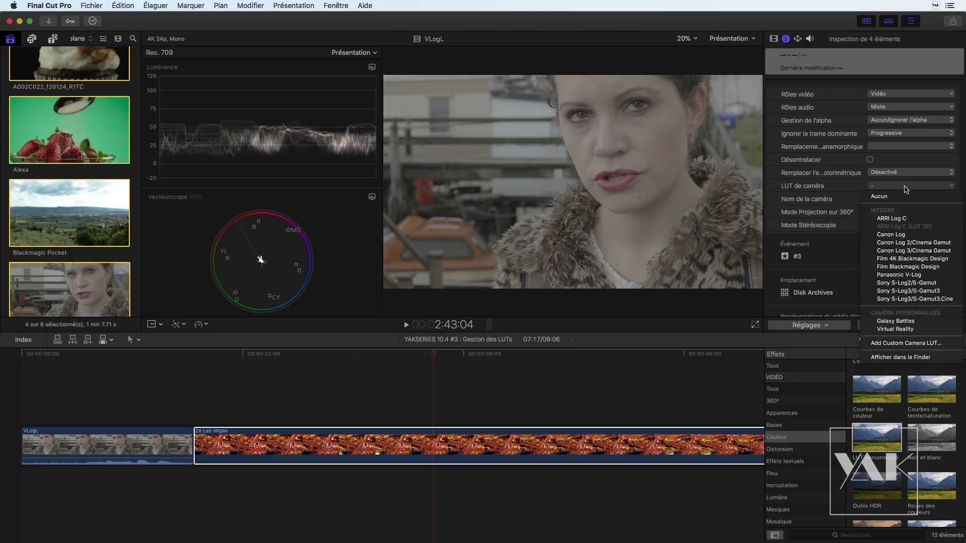
pyautogui.click(898, 323)
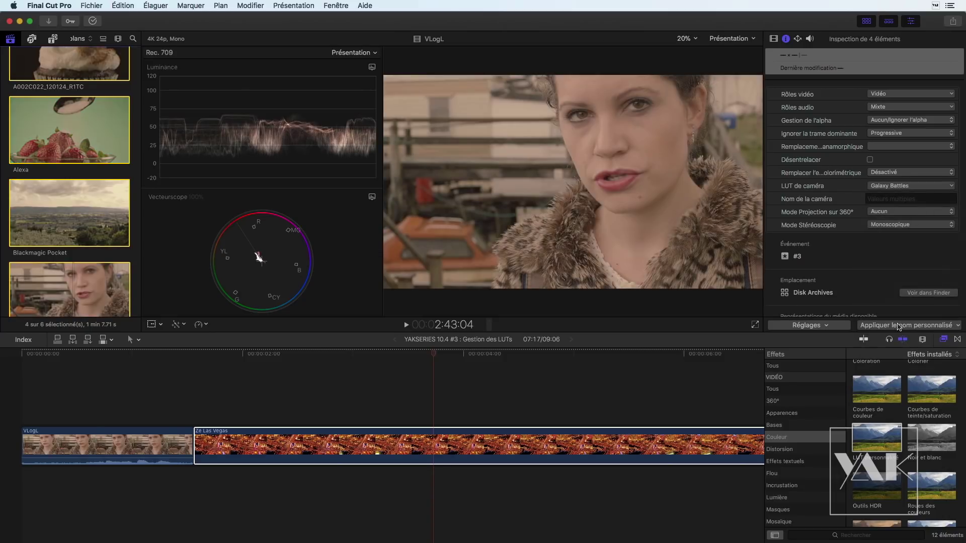